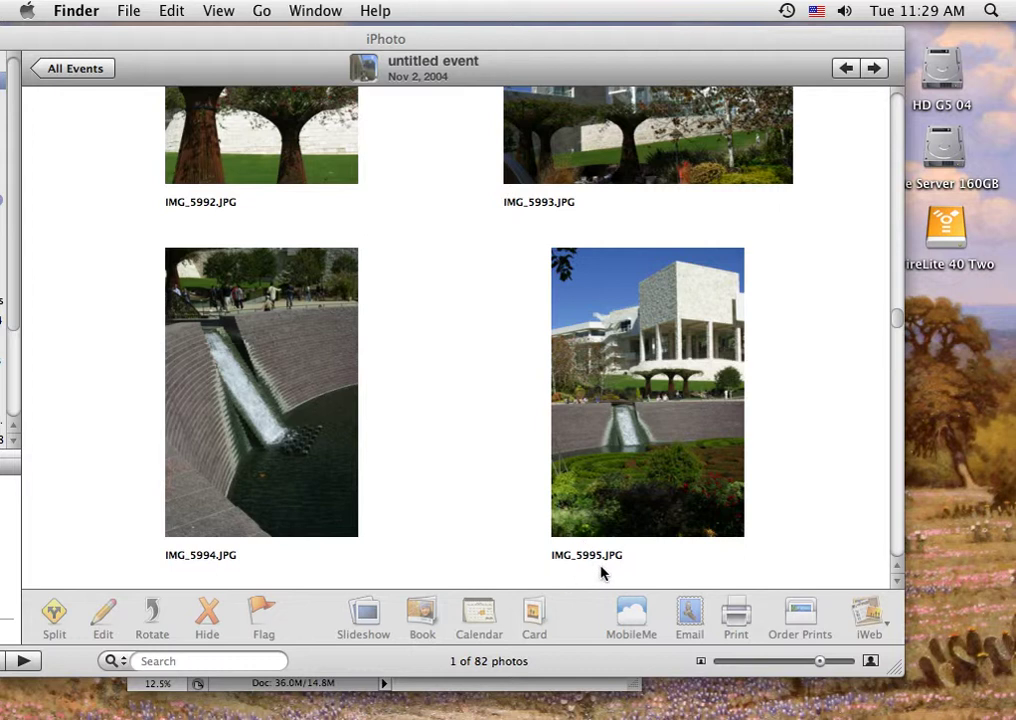
Export photo IMG_5995.JPG to the Desktop in its current format under the name "getty outside"
{"action": "left_click", "coordinate": [617, 440]}
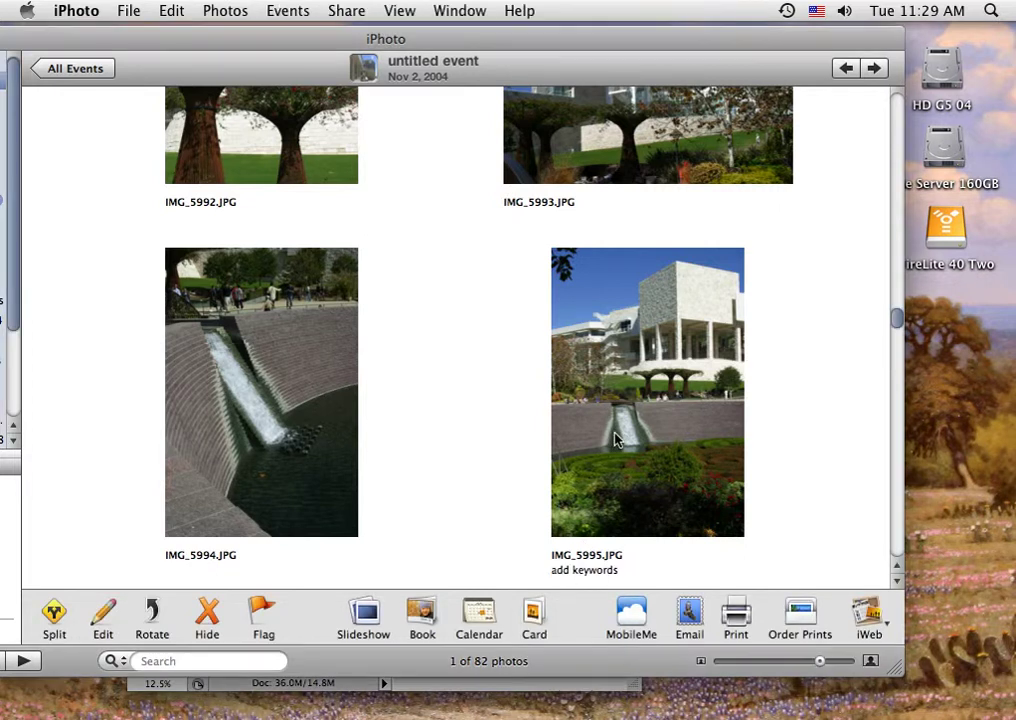
{"action": "left_click", "coordinate": [637, 418]}
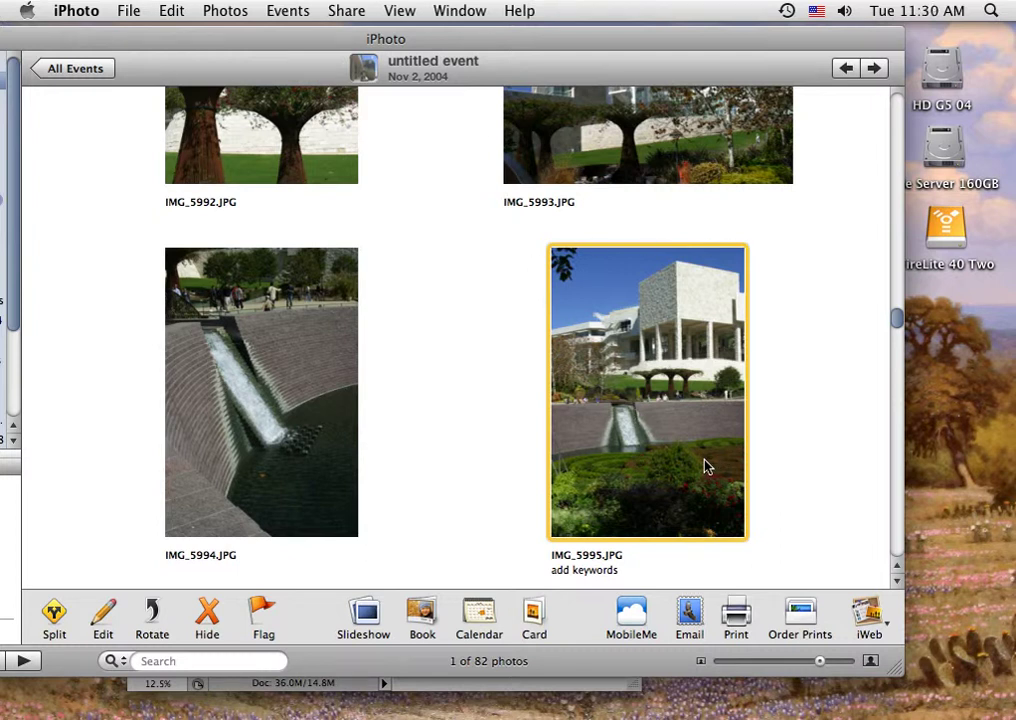
{"action": "left_click", "coordinate": [129, 11]}
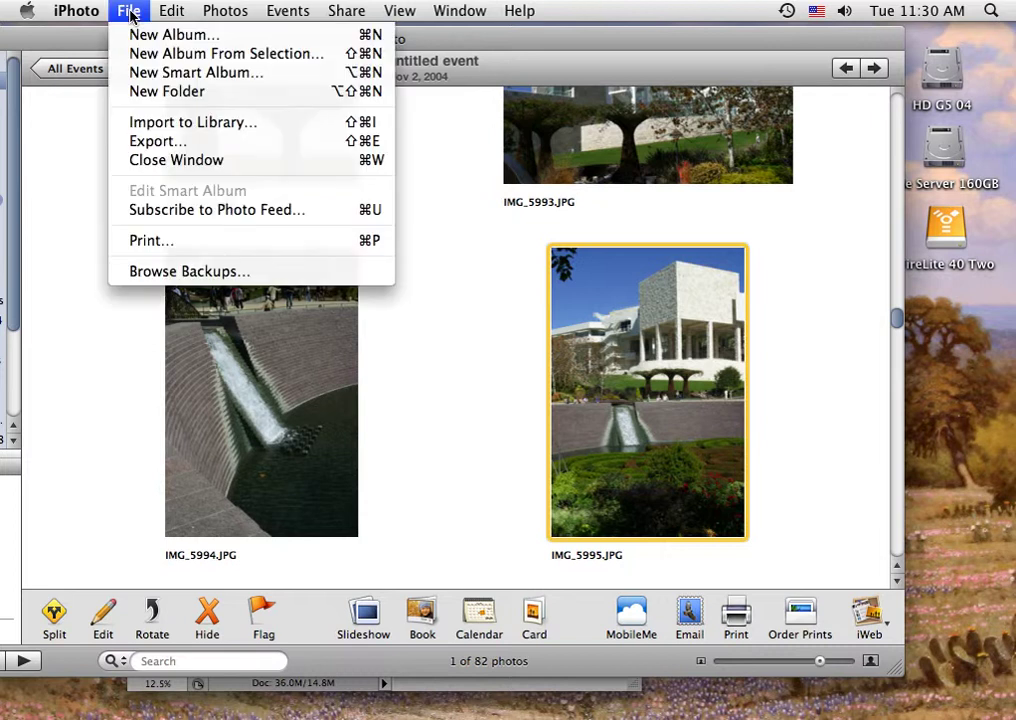
{"action": "left_click", "coordinate": [144, 143]}
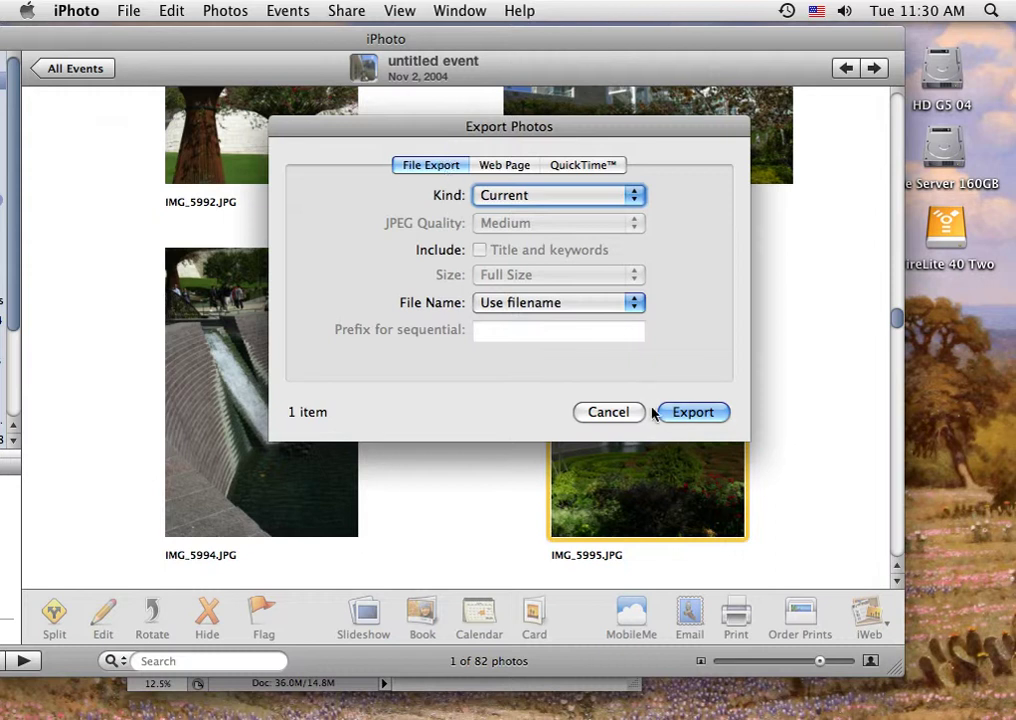
{"action": "left_click", "coordinate": [690, 413]}
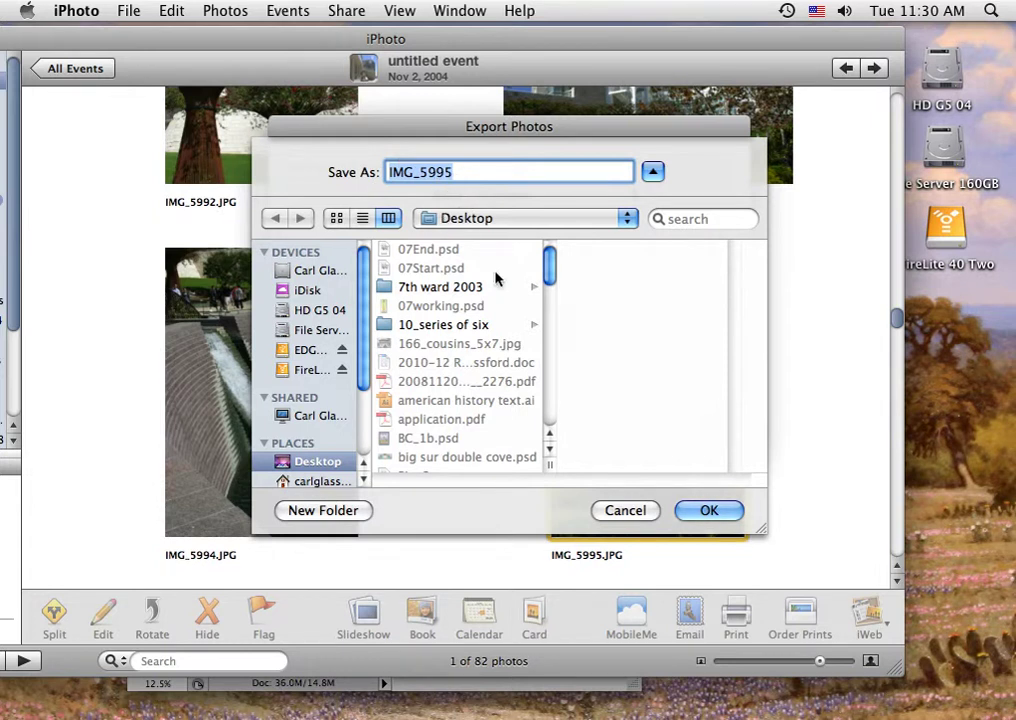
{"action": "type", "text": "ge"}
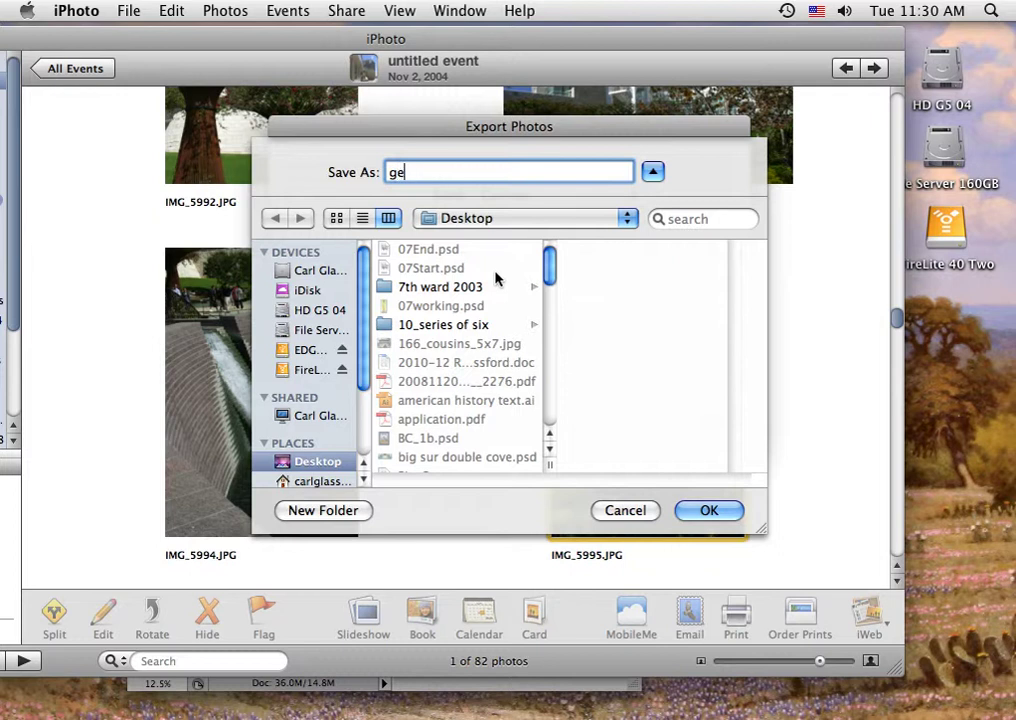
{"action": "type", "text": "tty outside"}
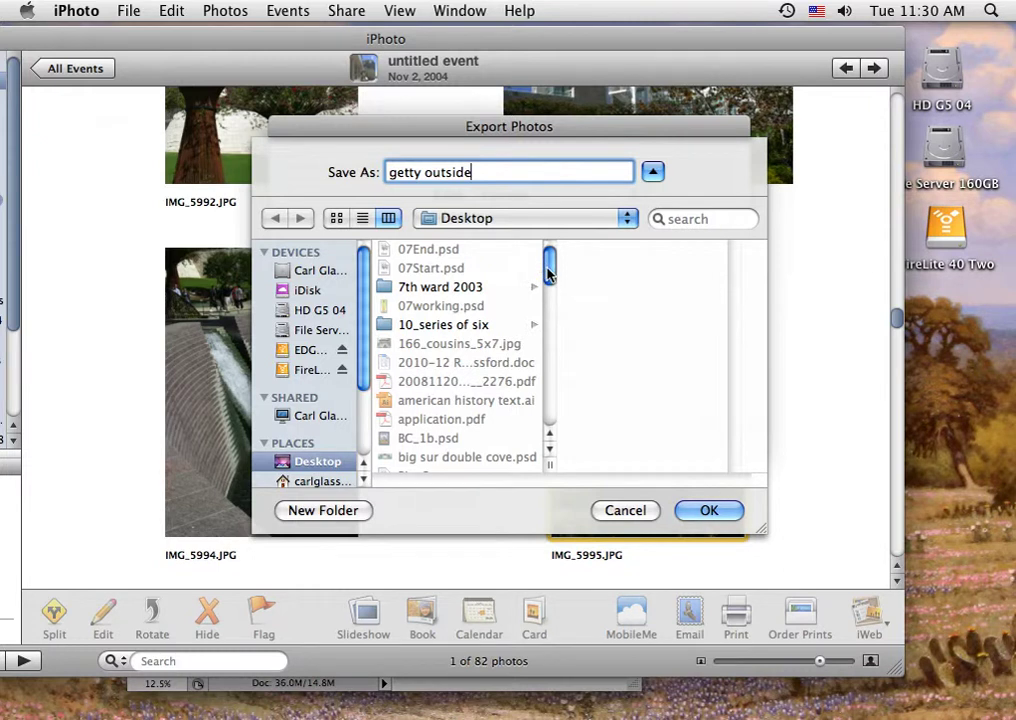
{"action": "left_click", "coordinate": [710, 511]}
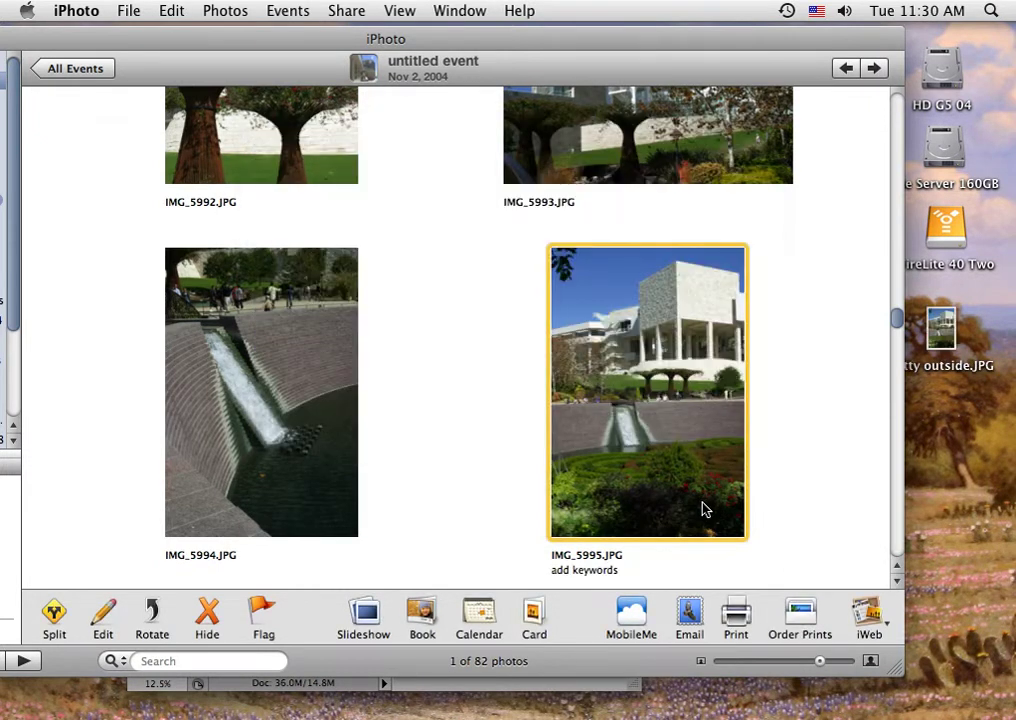
Move the exported getty outside.JPG to a clear spot on the desktop and open it in Photoshop
{"action": "left_click_drag", "start_coordinate": [948, 368], "coordinate": [945, 455]}
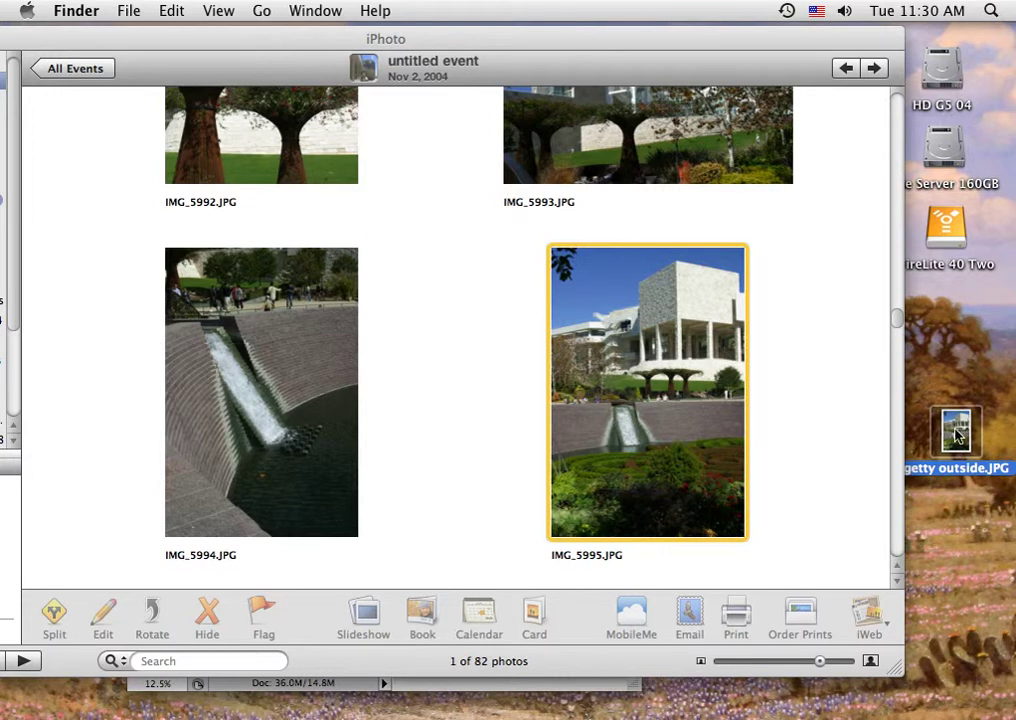
{"action": "left_click_drag", "start_coordinate": [957, 433], "coordinate": [746, 716]}
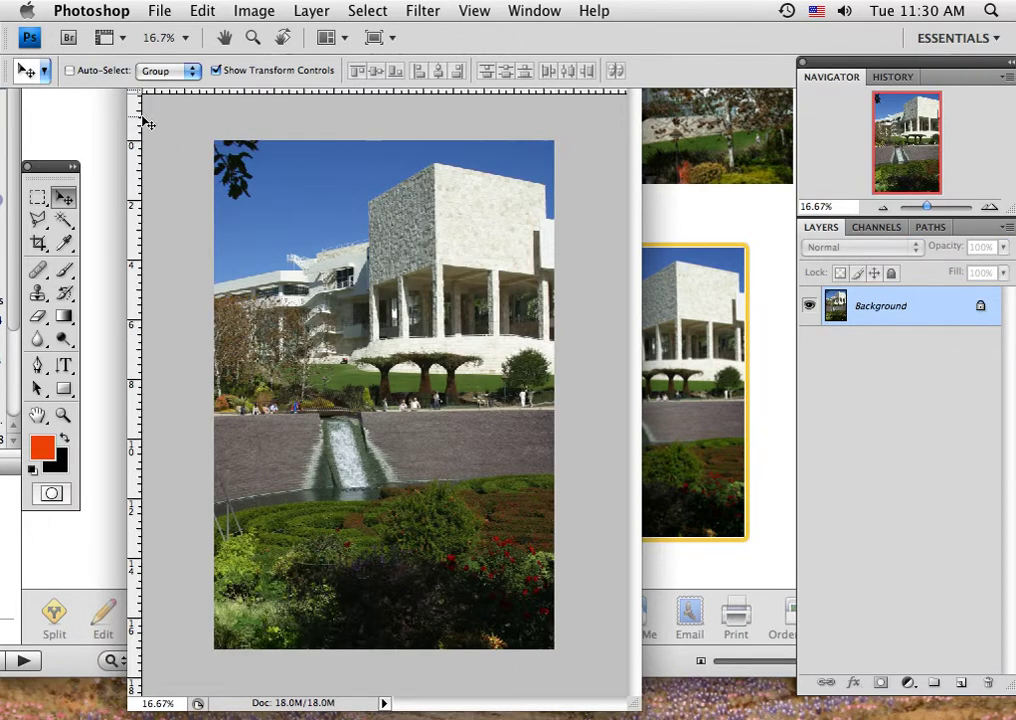
{"action": "left_click", "coordinate": [85, 697]}
Hide the other applications, then reposition and enlarge the document window so the whole photo fits beside the panels
{"action": "left_click", "coordinate": [237, 50]}
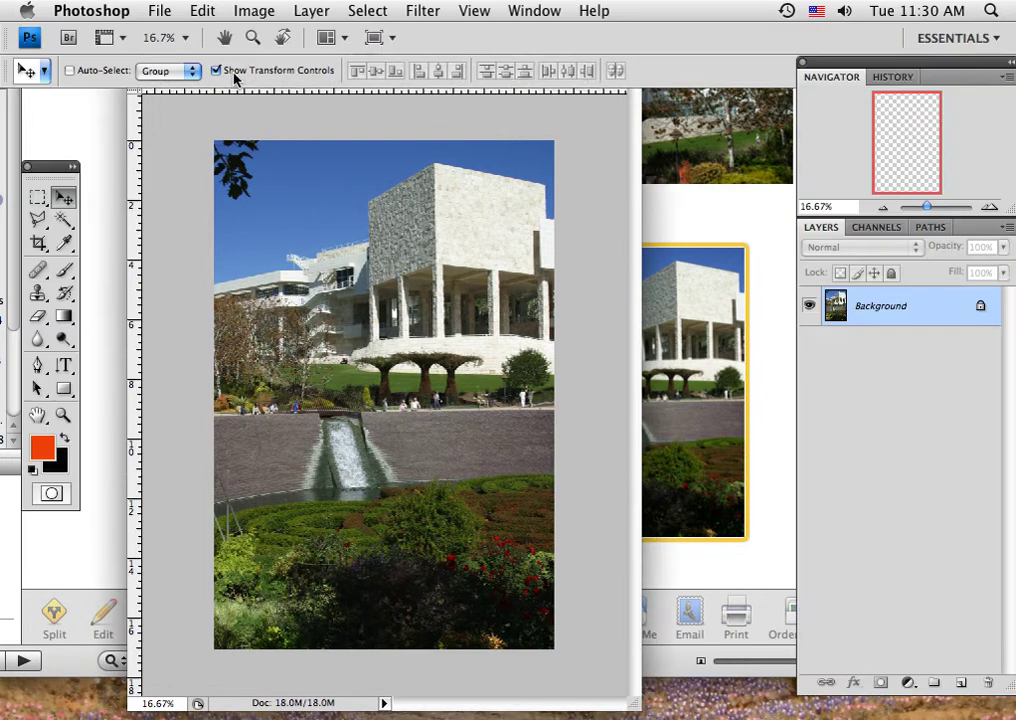
{"action": "left_click_drag", "start_coordinate": [237, 50], "coordinate": [233, 125]}
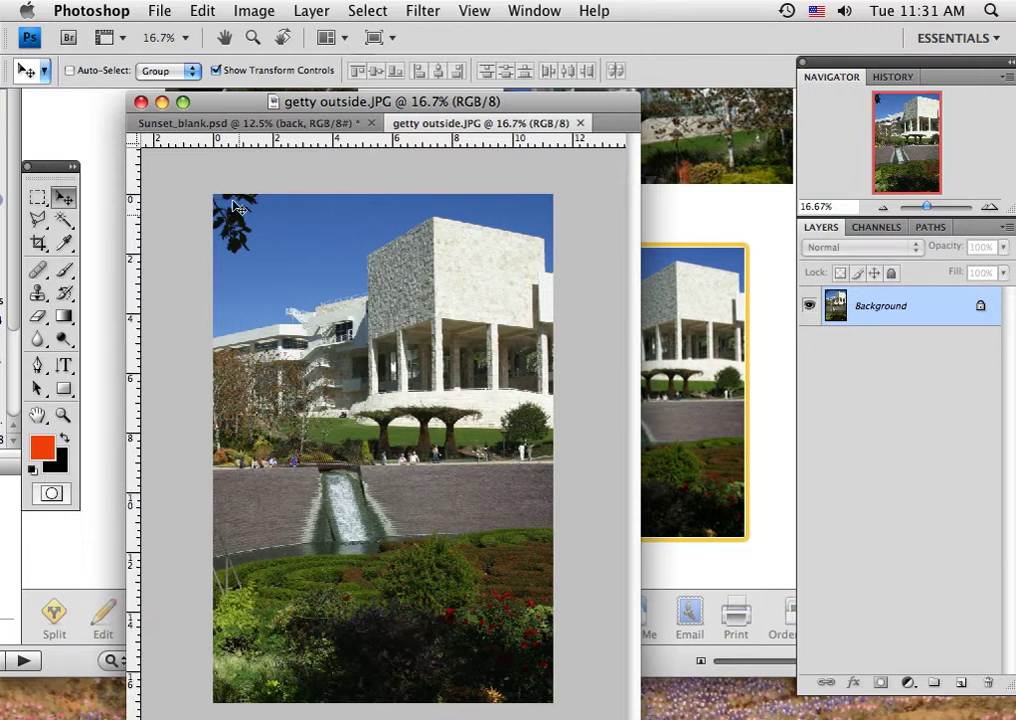
{"action": "left_click", "coordinate": [108, 11]}
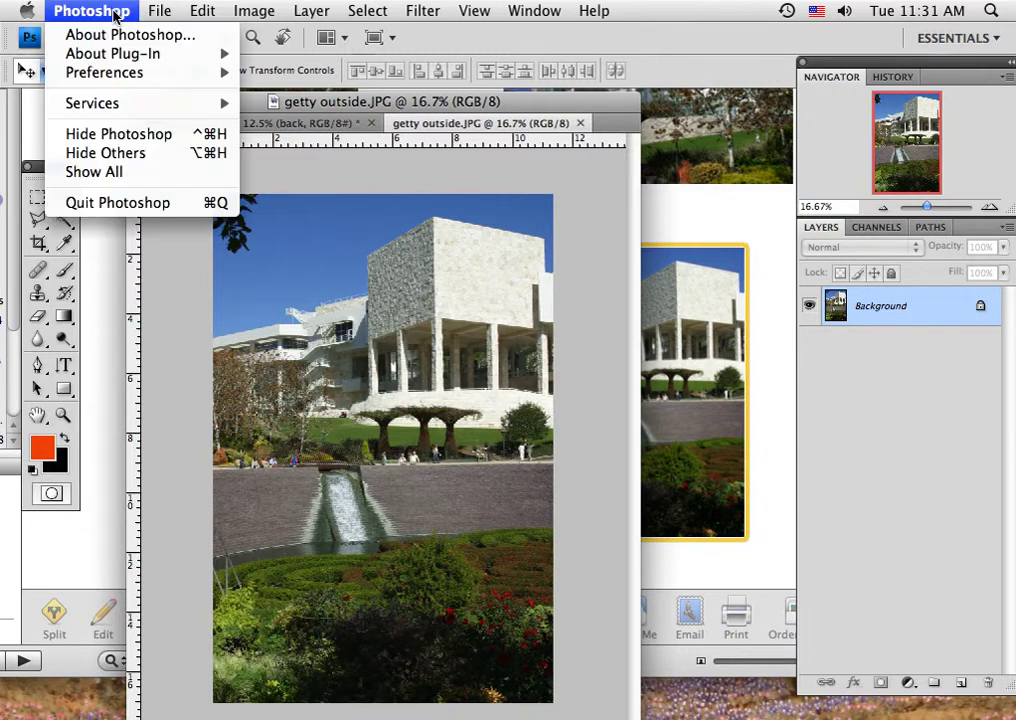
{"action": "left_click", "coordinate": [123, 155]}
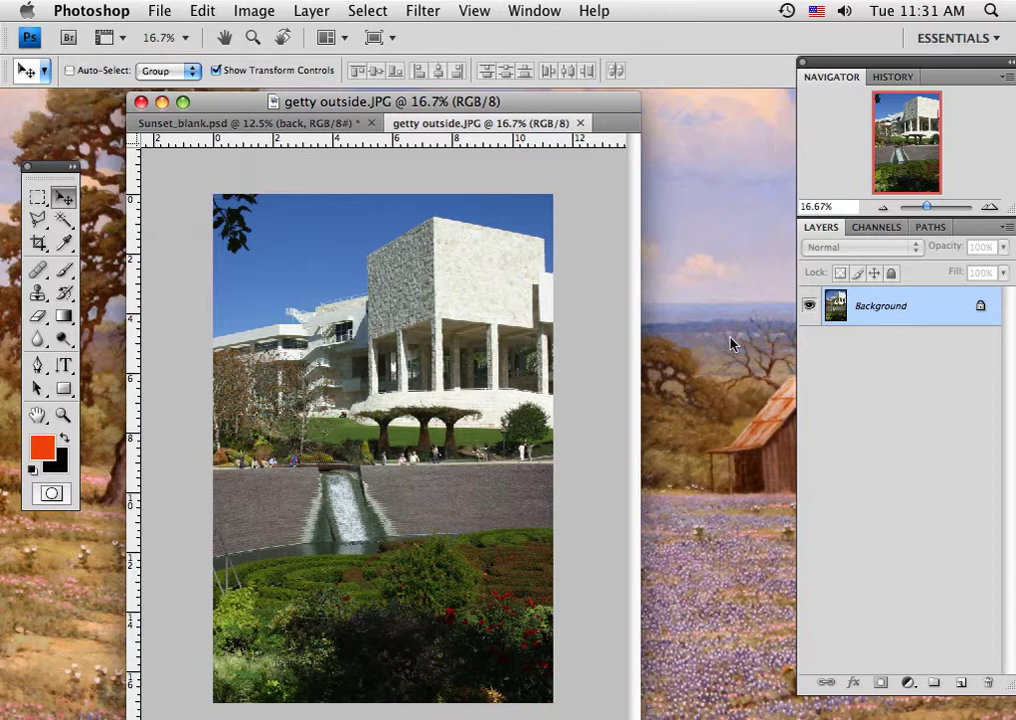
{"action": "left_click_drag", "start_coordinate": [234, 107], "coordinate": [209, 103]}
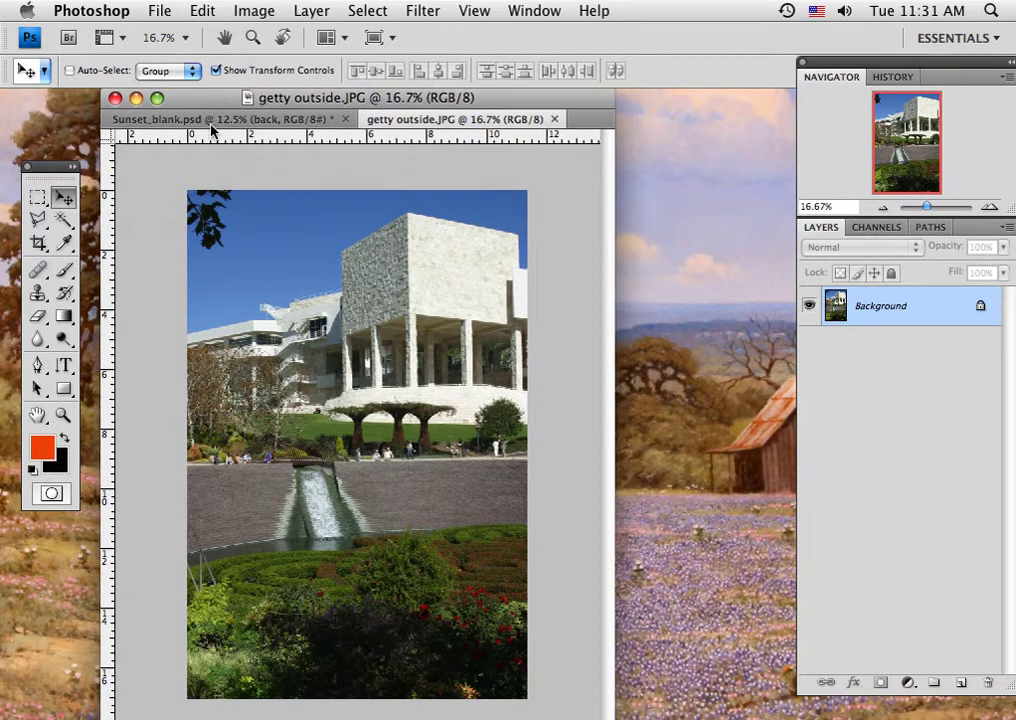
{"action": "left_click", "coordinate": [157, 98]}
{"action": "left_click_drag", "start_coordinate": [465, 666], "coordinate": [785, 697]}
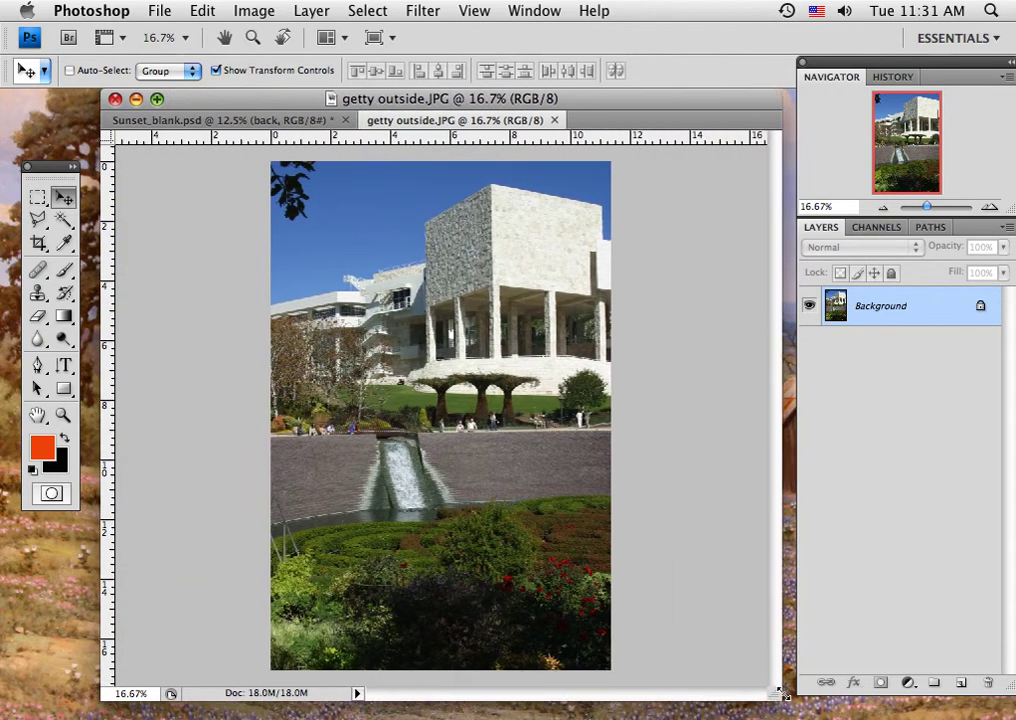
{"action": "left_click_drag", "start_coordinate": [193, 100], "coordinate": [182, 101]}
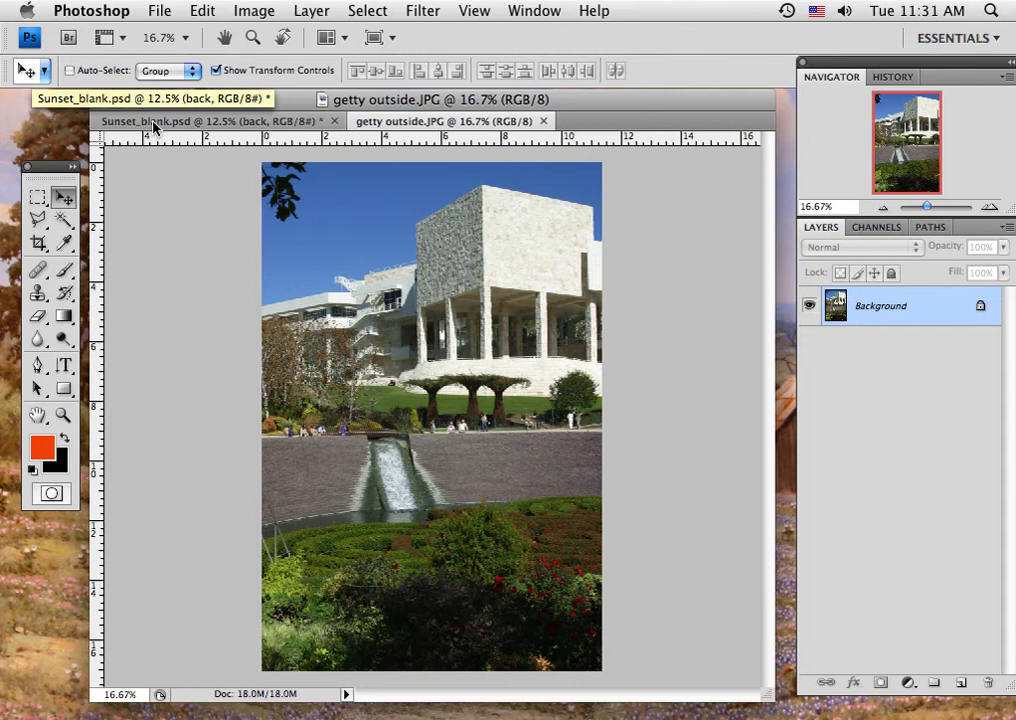
Check the Sunset_blank.psd cover, then resize the getty outside photo to 7 inches high at 400 pixels/inch
{"action": "left_click", "coordinate": [152, 121]}
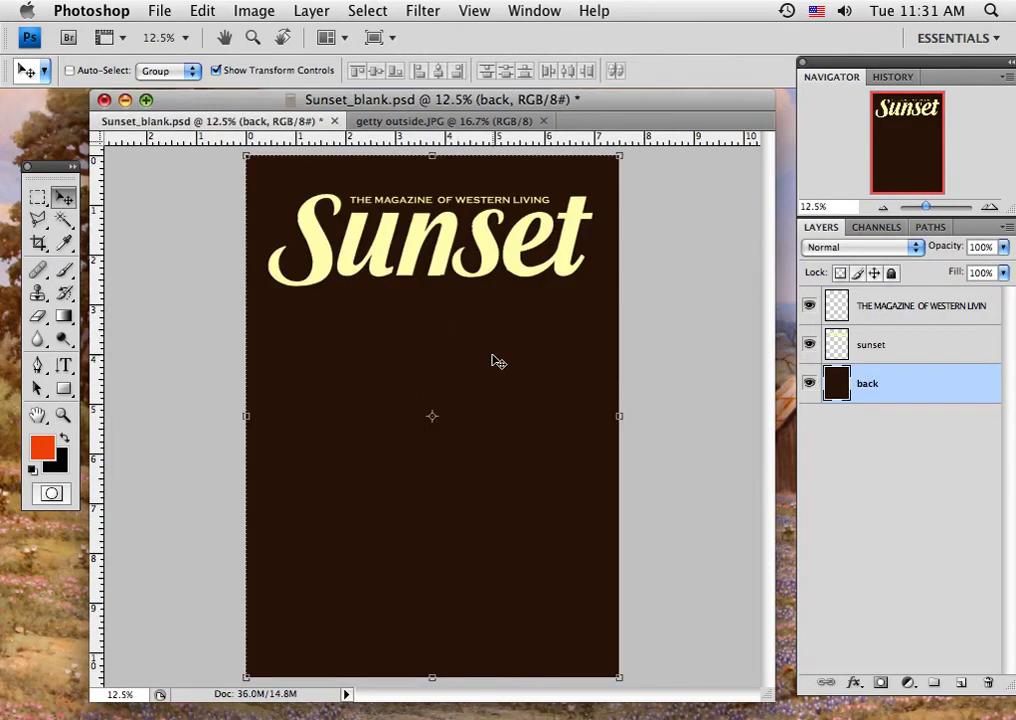
{"action": "left_click", "coordinate": [386, 127]}
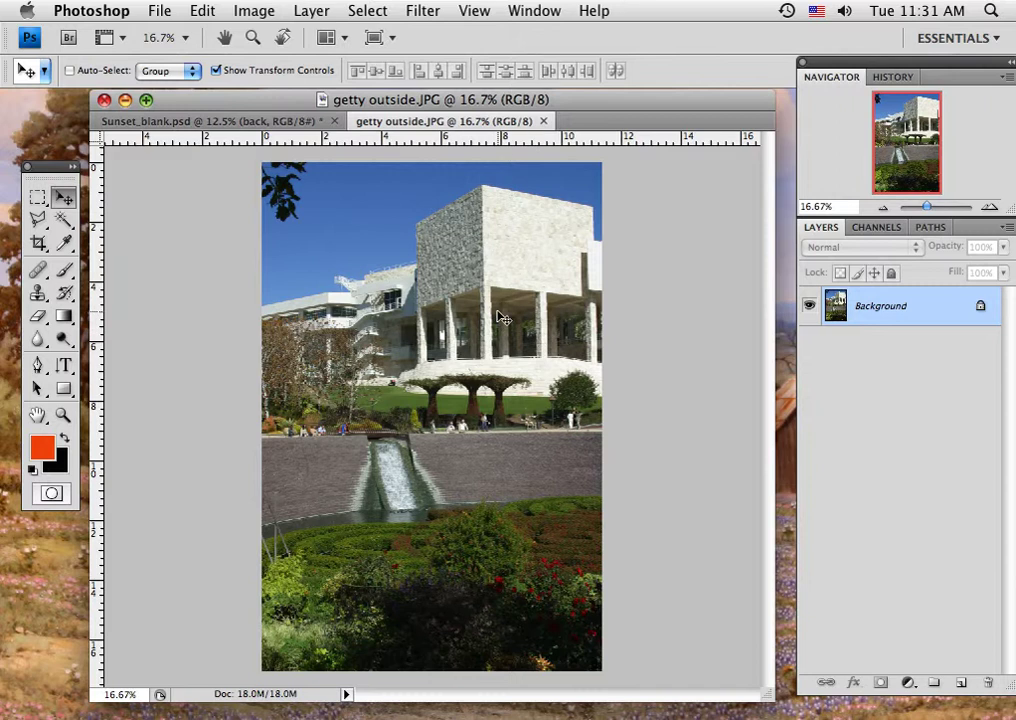
{"action": "left_click", "coordinate": [255, 12]}
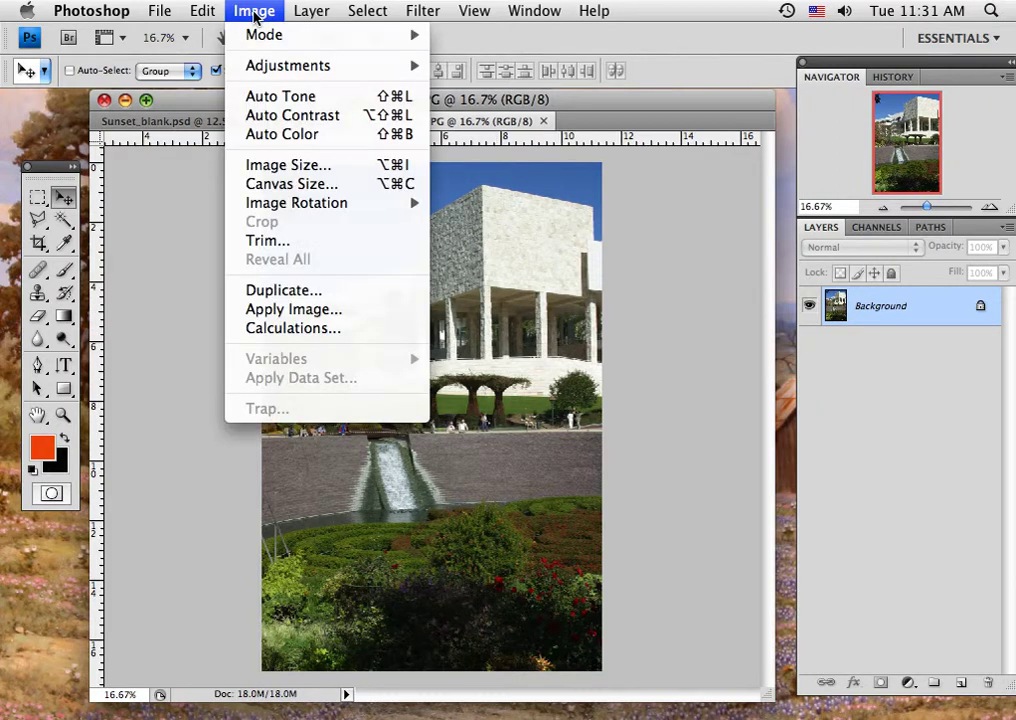
{"action": "left_click", "coordinate": [274, 169]}
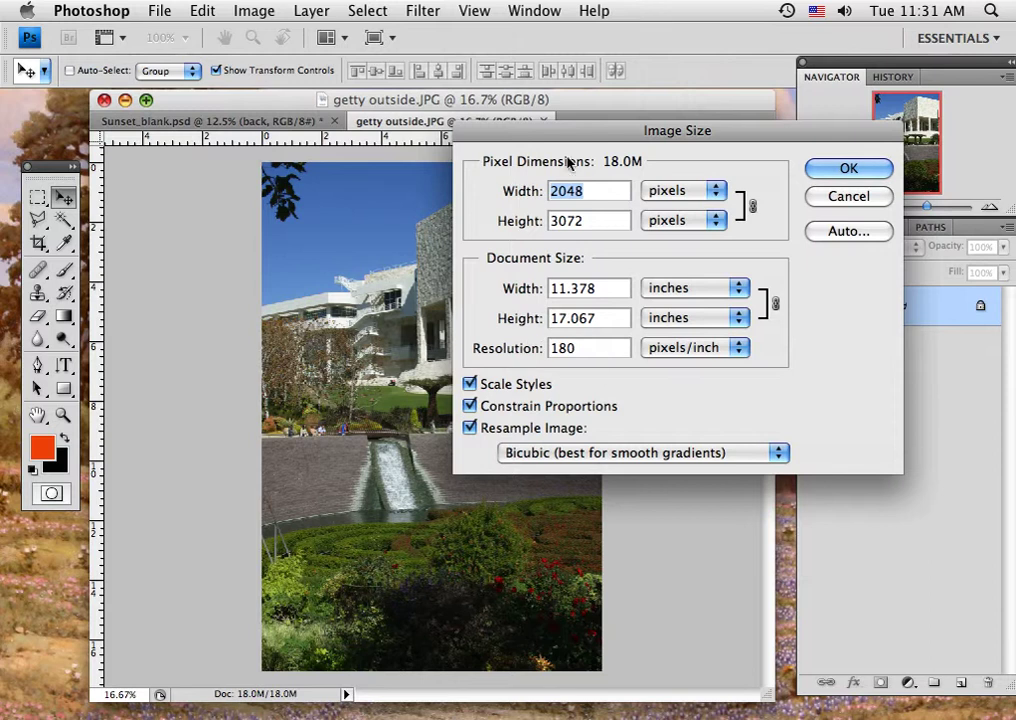
{"action": "left_click_drag", "start_coordinate": [563, 139], "coordinate": [607, 122]}
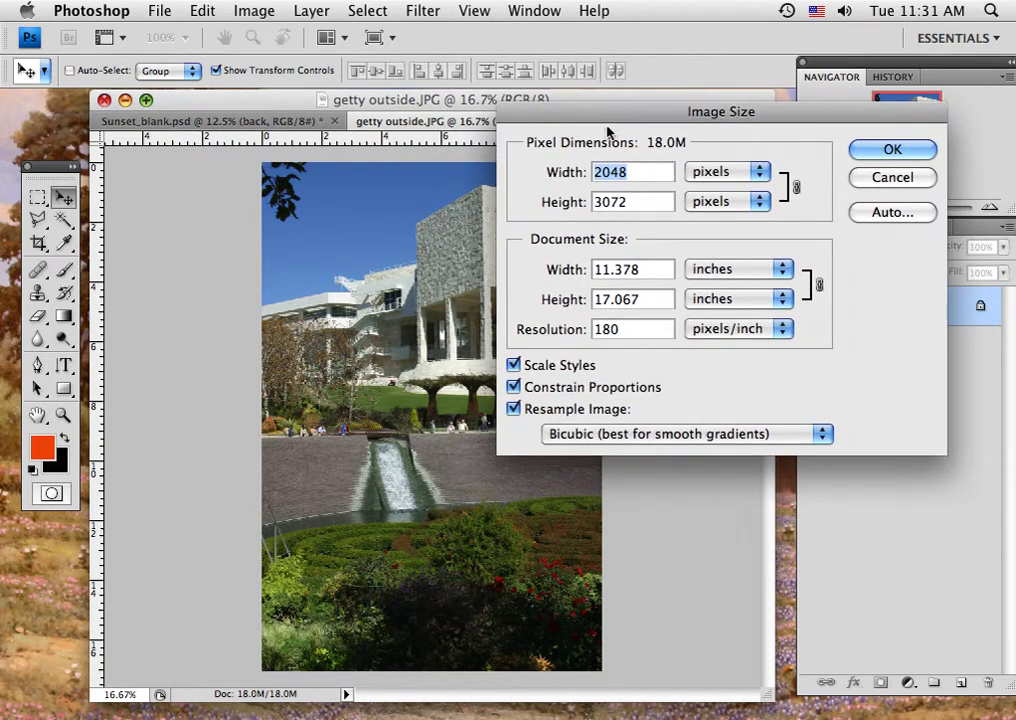
{"action": "left_click", "coordinate": [567, 305]}
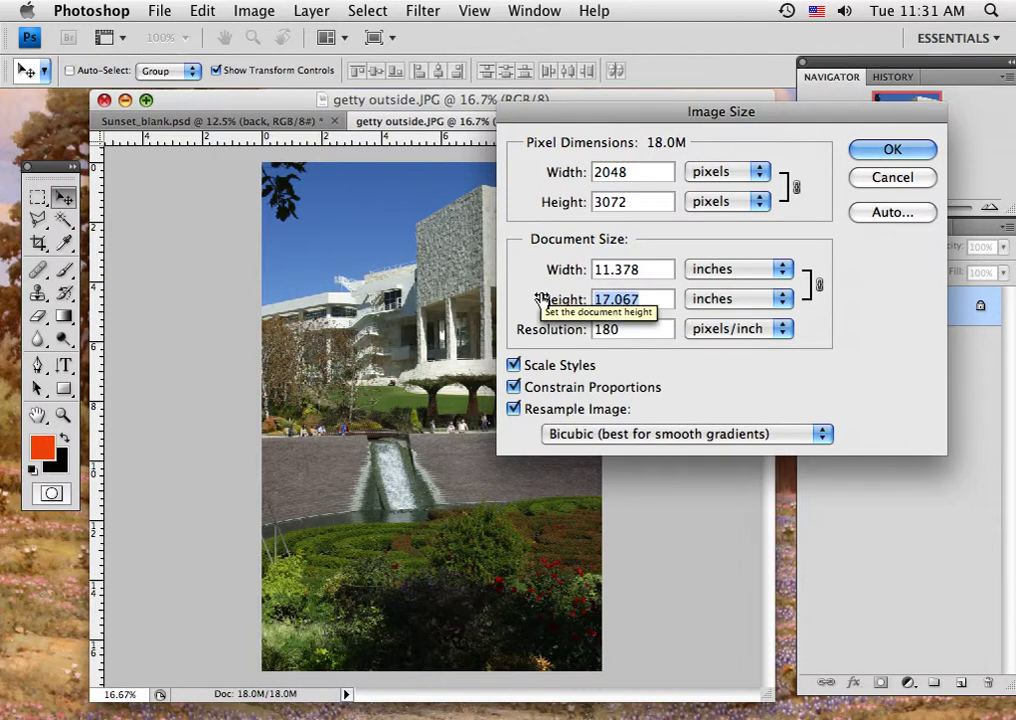
{"action": "type", "text": "7"}
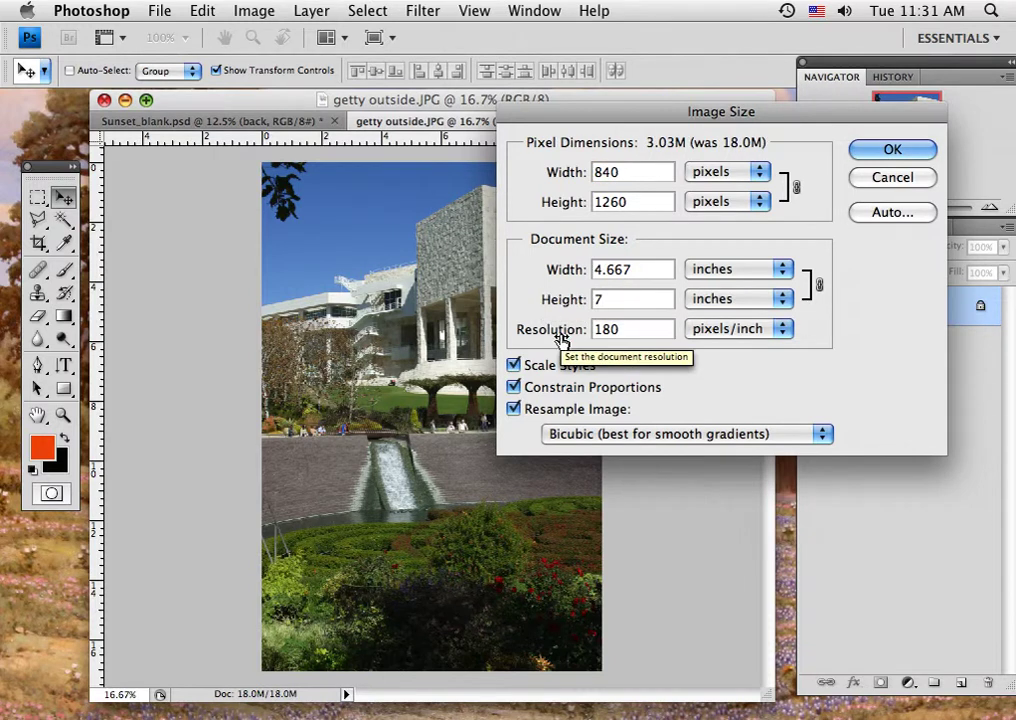
{"action": "left_click", "coordinate": [560, 330]}
{"action": "type", "text": "4"}
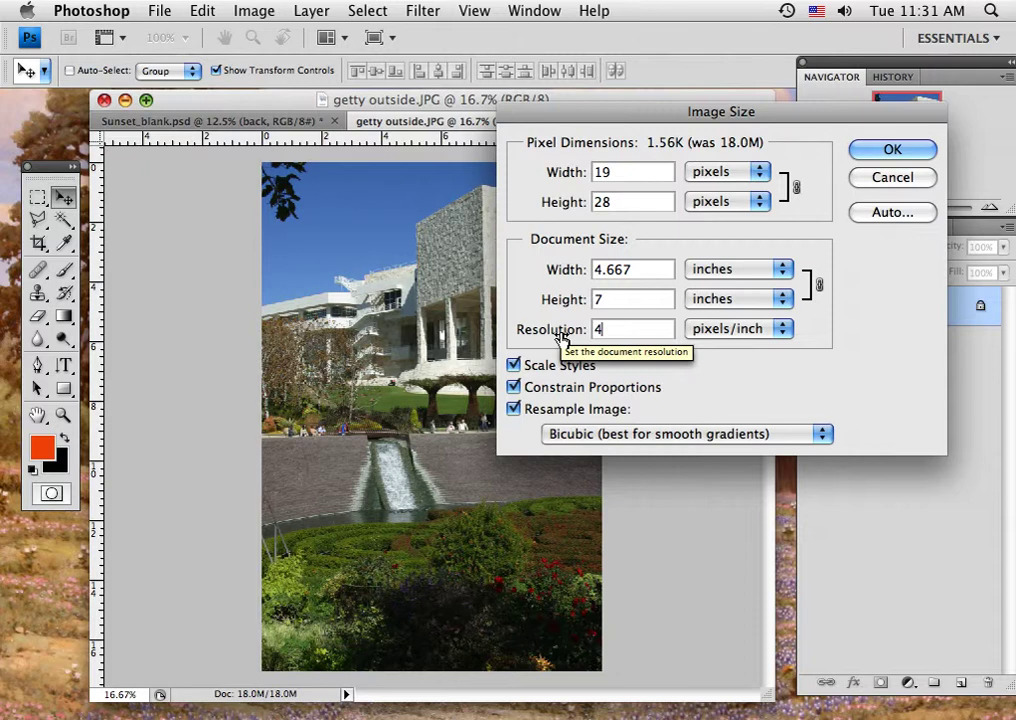
{"action": "type", "text": "00"}
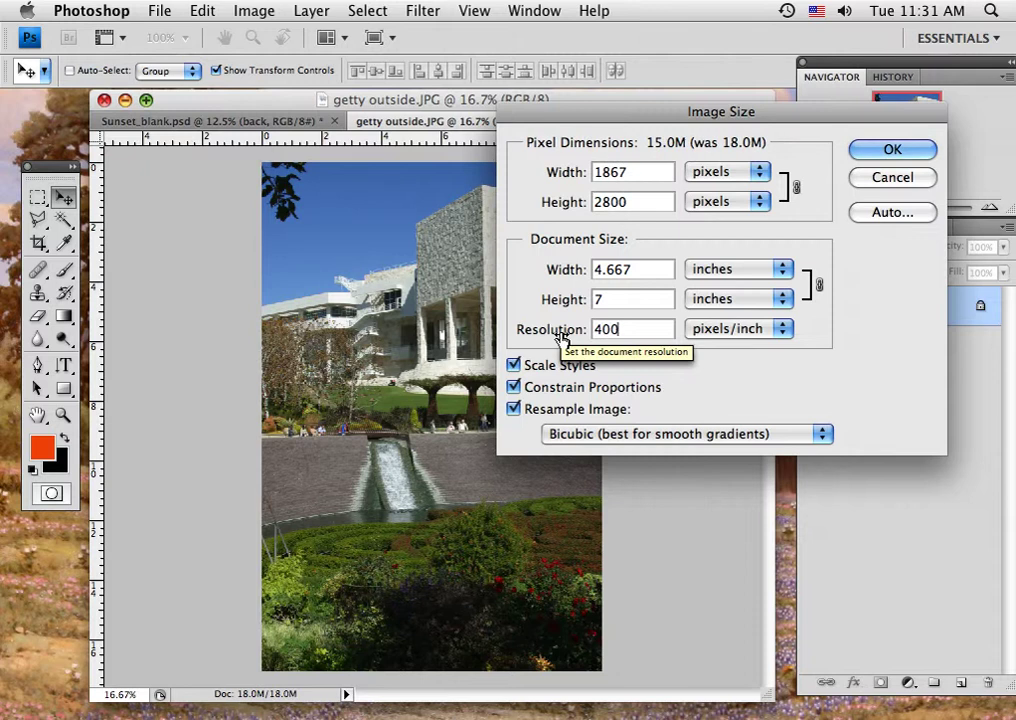
{"action": "left_click", "coordinate": [870, 150]}
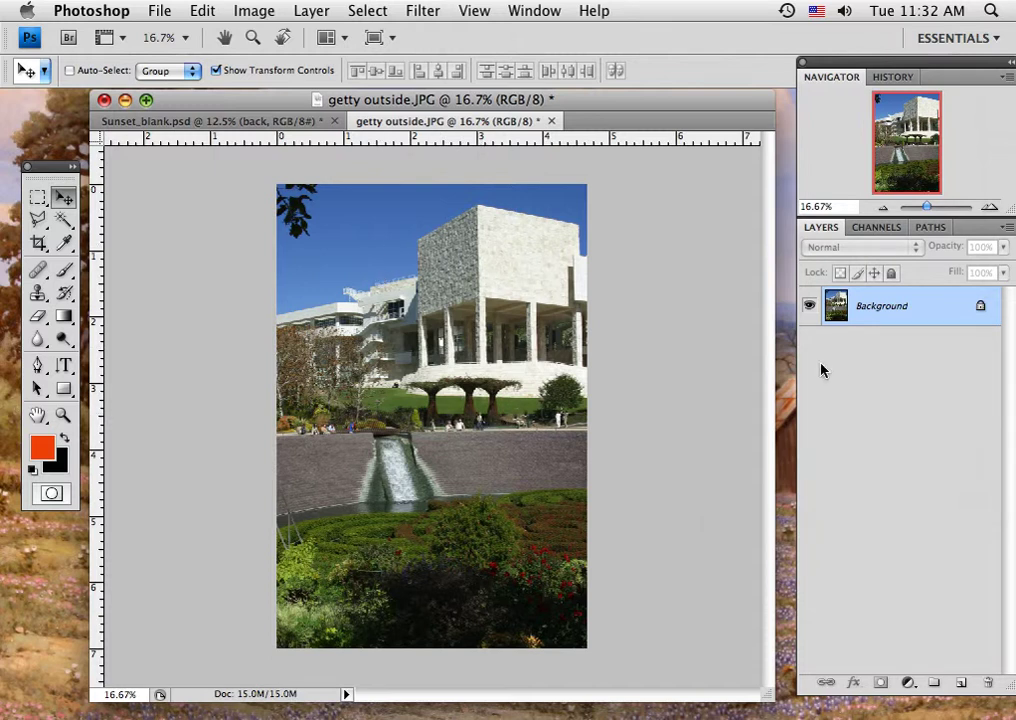
Convert the locked Background of the photo into an editable layer named "getty"
{"action": "double_click", "coordinate": [888, 310]}
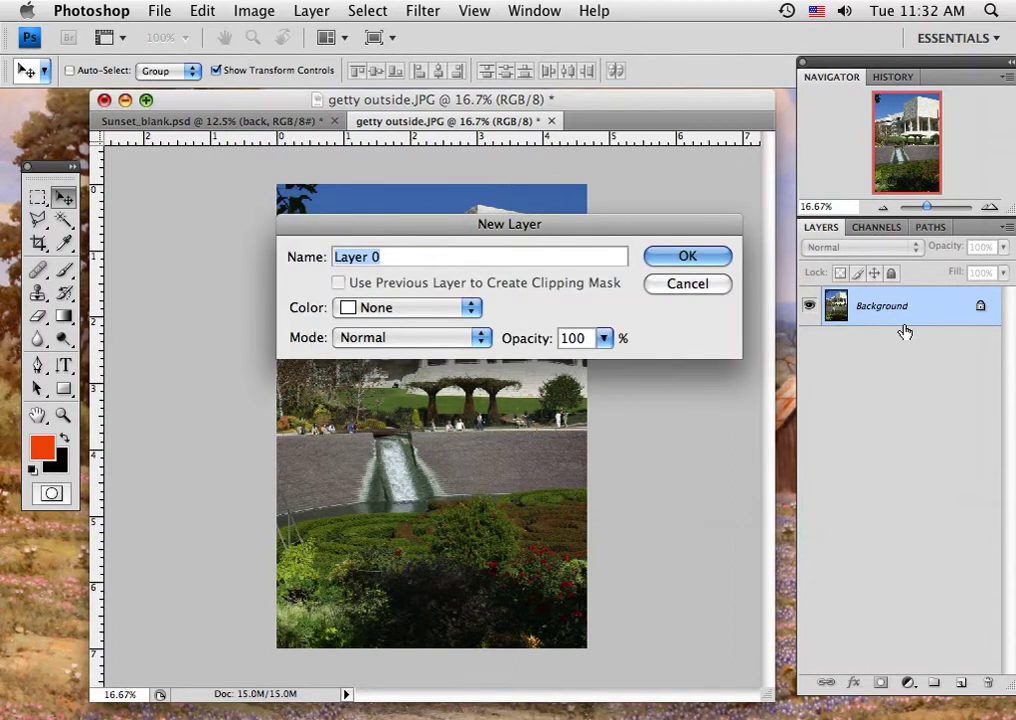
{"action": "type", "text": "getty"}
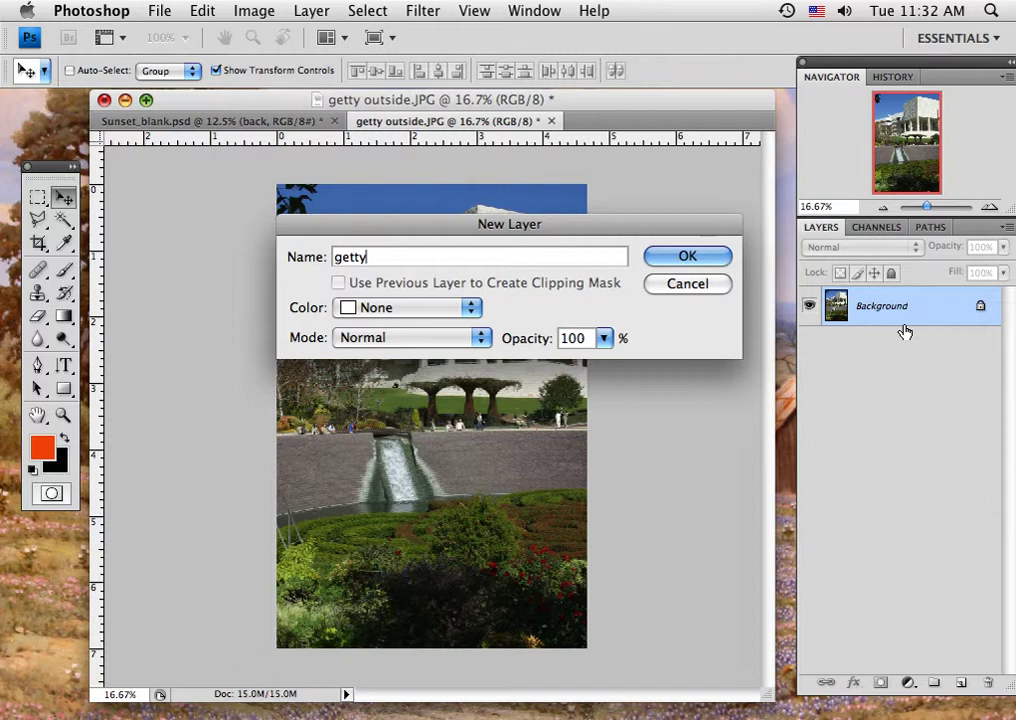
{"action": "left_click", "coordinate": [712, 257]}
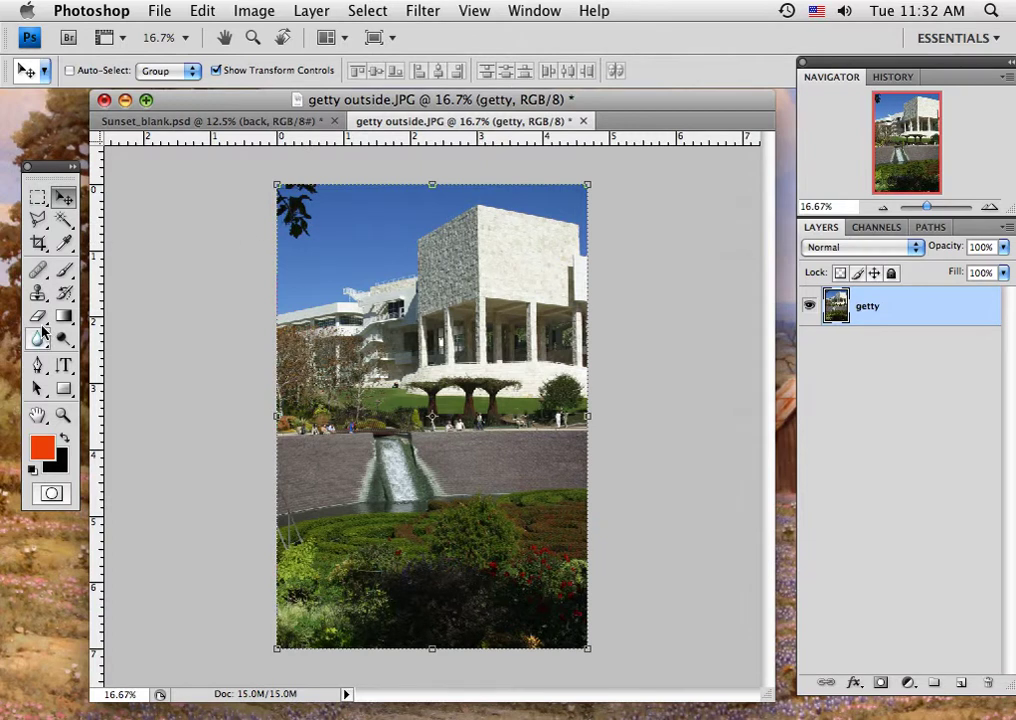
Cover the dark leaves in the photo's upper-left sky with nearby blue sky, using the Clone Stamp with a soft 200 px brush
{"action": "left_click", "coordinate": [38, 292]}
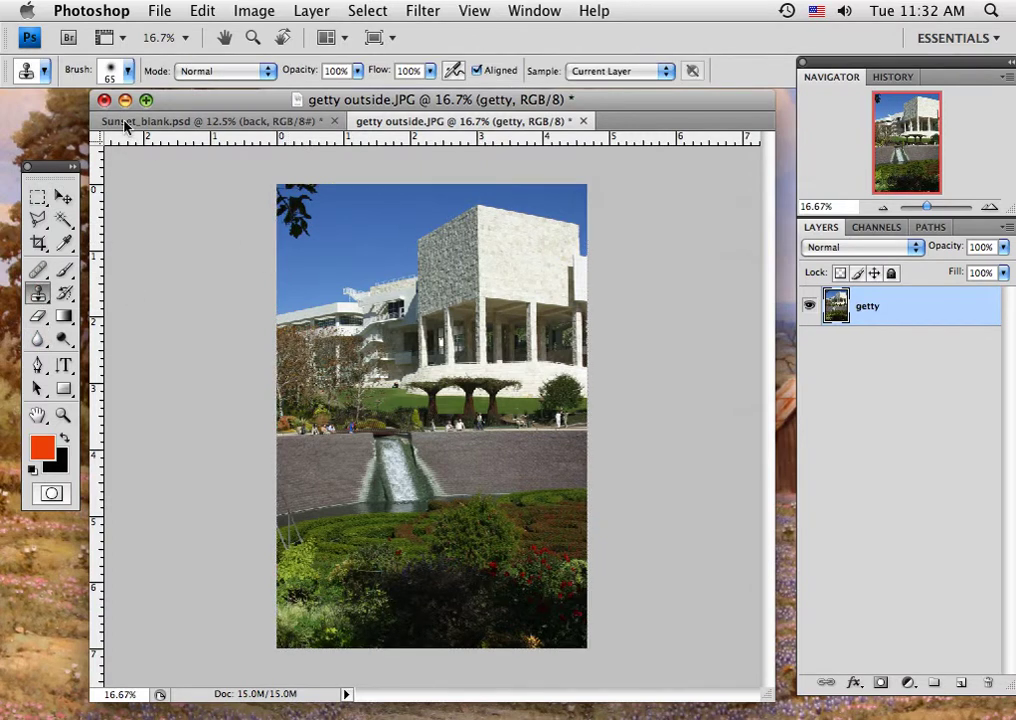
{"action": "left_click", "coordinate": [127, 70]}
{"action": "left_click", "coordinate": [130, 292]}
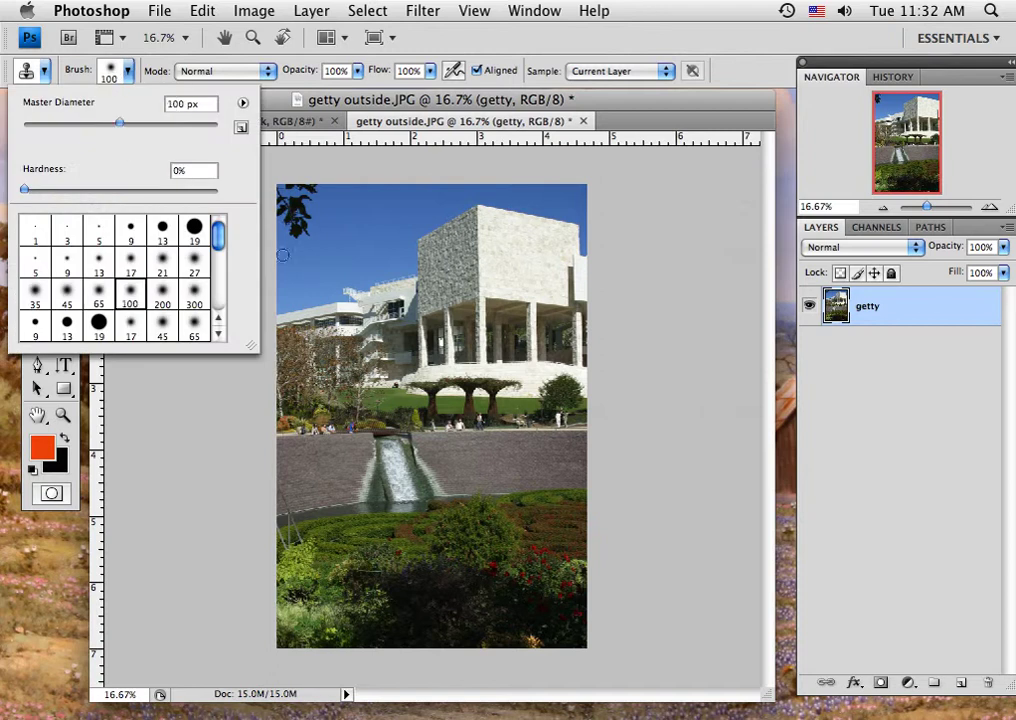
{"action": "left_click", "coordinate": [160, 298]}
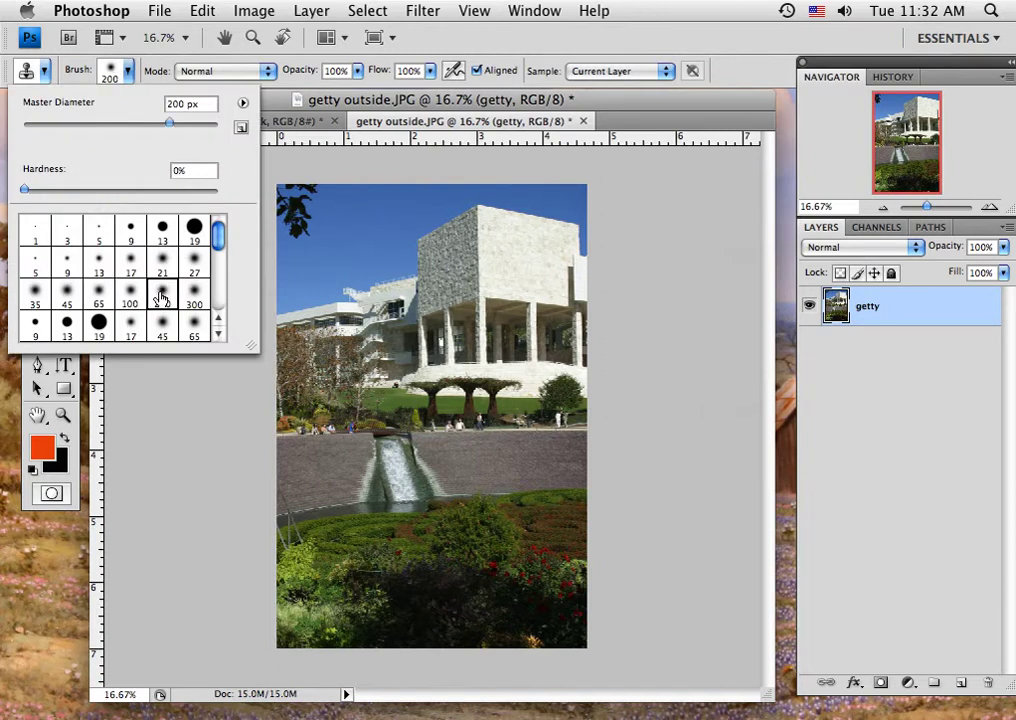
{"action": "left_click", "coordinate": [366, 211], "text": "alt"}
{"action": "left_click", "coordinate": [347, 210], "text": "alt"}
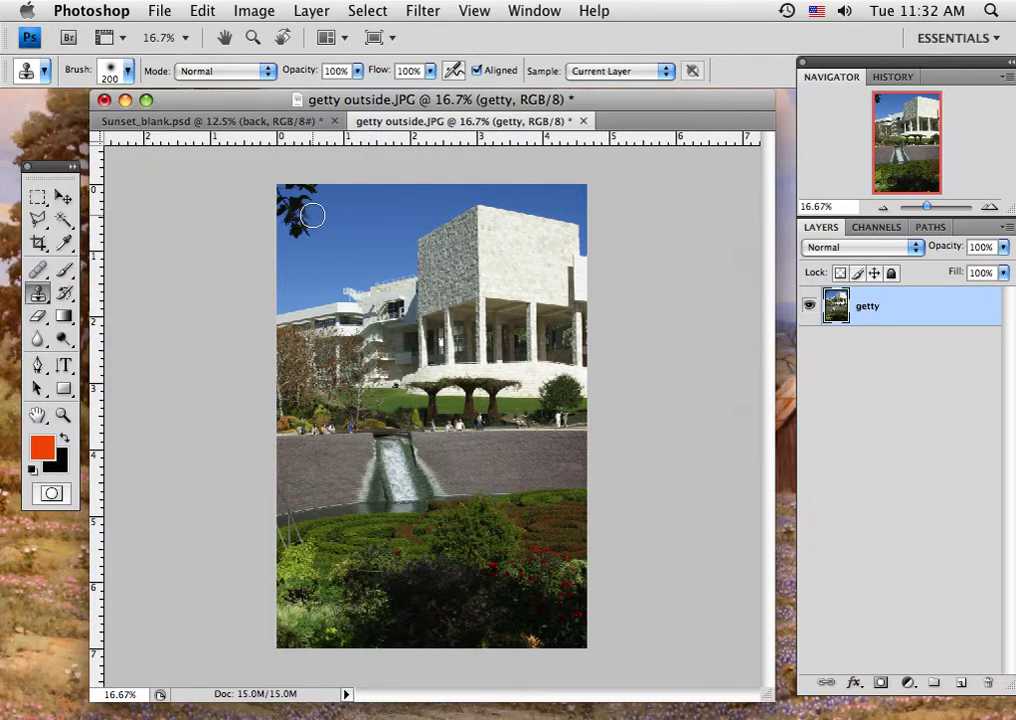
{"action": "mouse_move", "coordinate": [292, 215]}
{"action": "left_mouse_down"}
{"action": "mouse_move", "coordinate": [293, 236]}
{"action": "mouse_move", "coordinate": [293, 204]}
{"action": "mouse_move", "coordinate": [281, 209]}
{"action": "mouse_move", "coordinate": [281, 197]}
{"action": "mouse_move", "coordinate": [315, 186]}
{"action": "mouse_move", "coordinate": [281, 188]}
{"action": "left_mouse_up"}
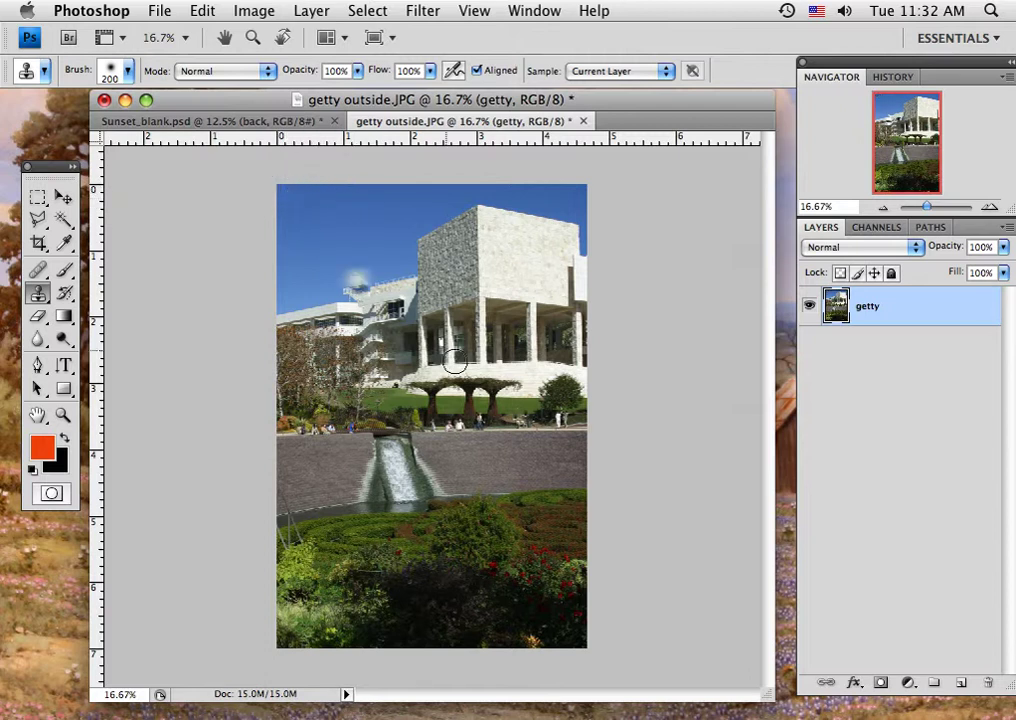
Save the retouched photo on the Desktop in Photoshop format as getty outside.psd, and check the saved file there
{"action": "left_click_drag", "start_coordinate": [464, 377], "coordinate": [445, 396]}
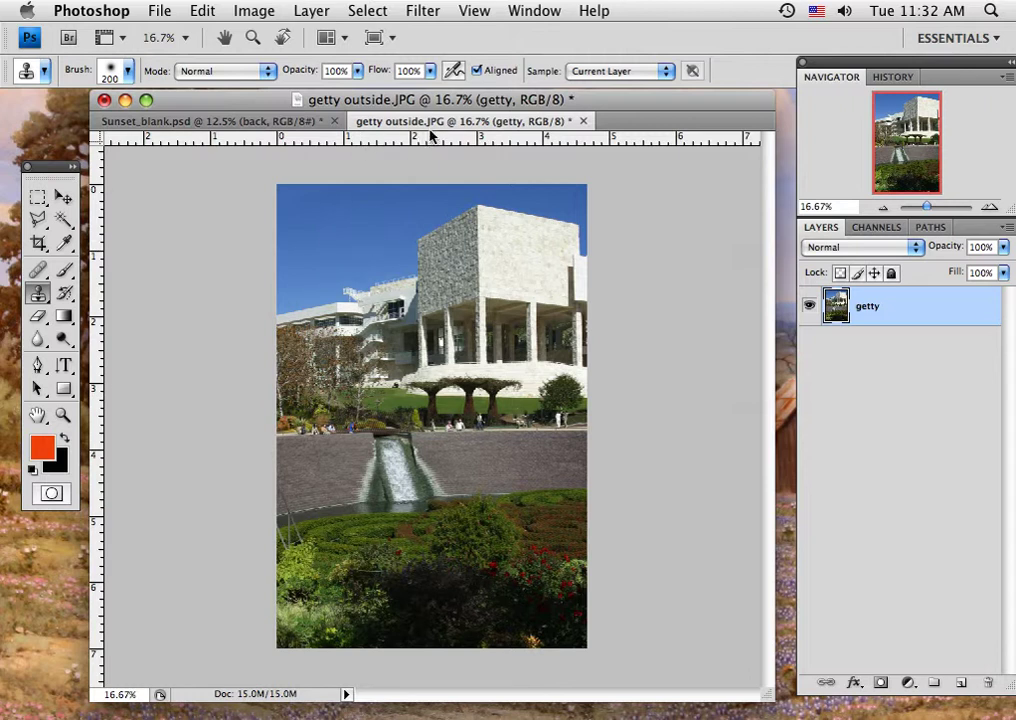
{"action": "left_click", "coordinate": [163, 14]}
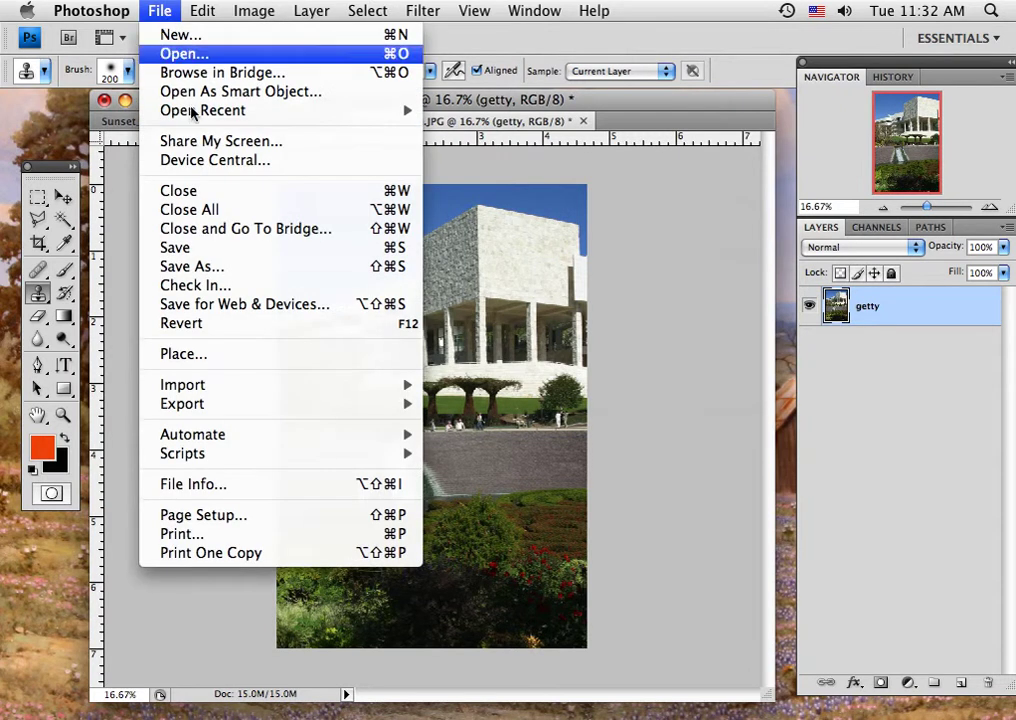
{"action": "left_click", "coordinate": [195, 267]}
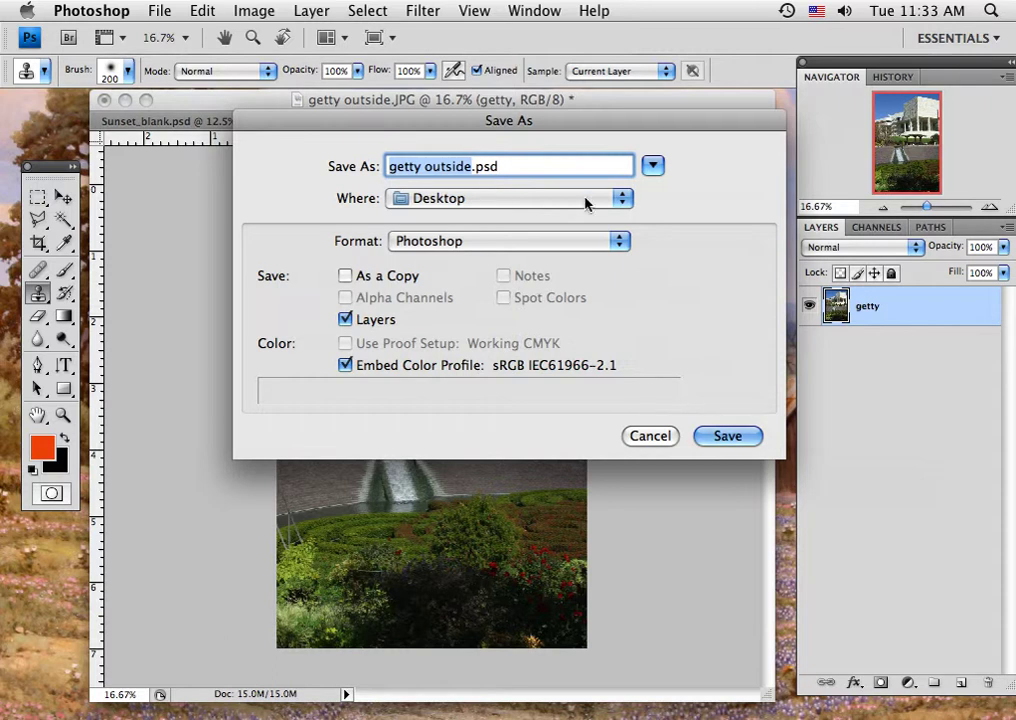
{"action": "left_click", "coordinate": [628, 243]}
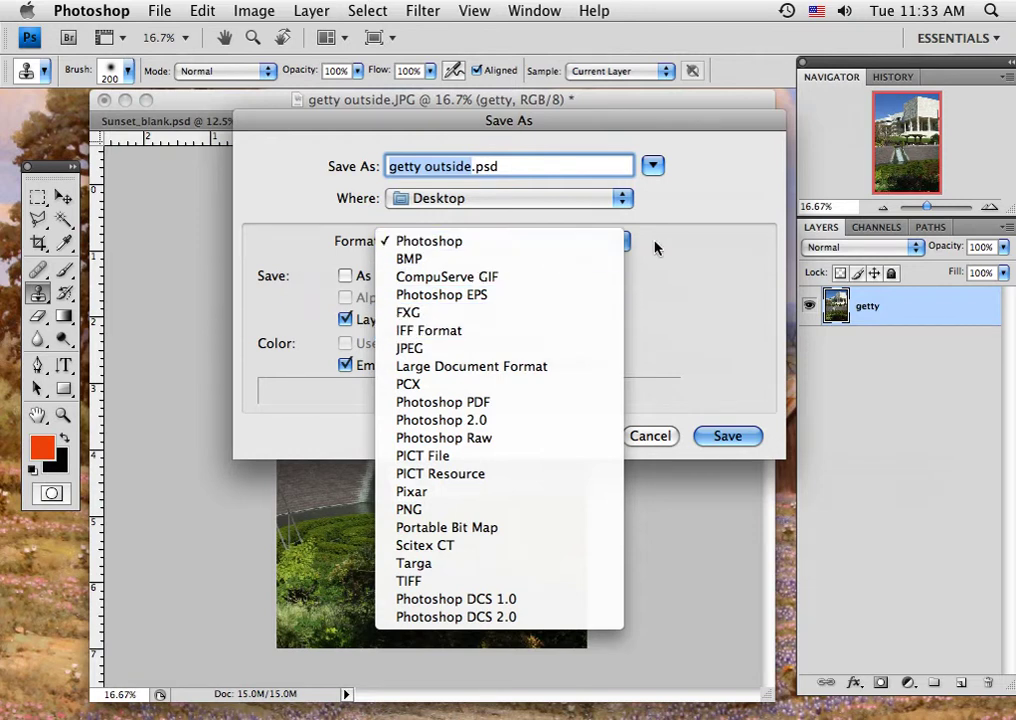
{"action": "left_click", "coordinate": [435, 248]}
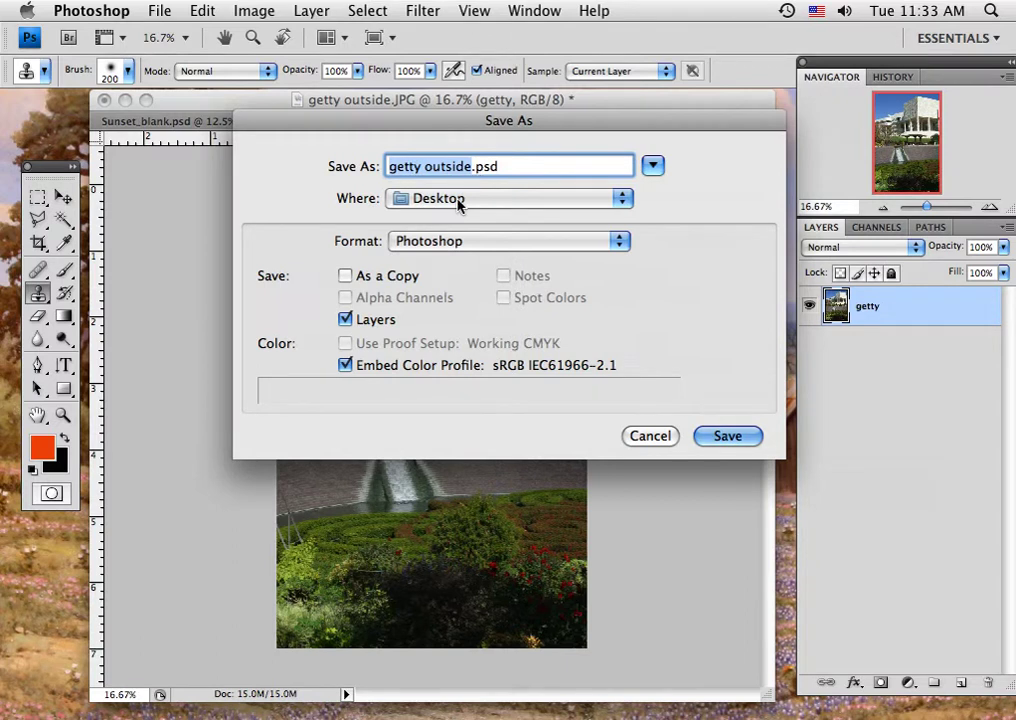
{"action": "left_click", "coordinate": [705, 440]}
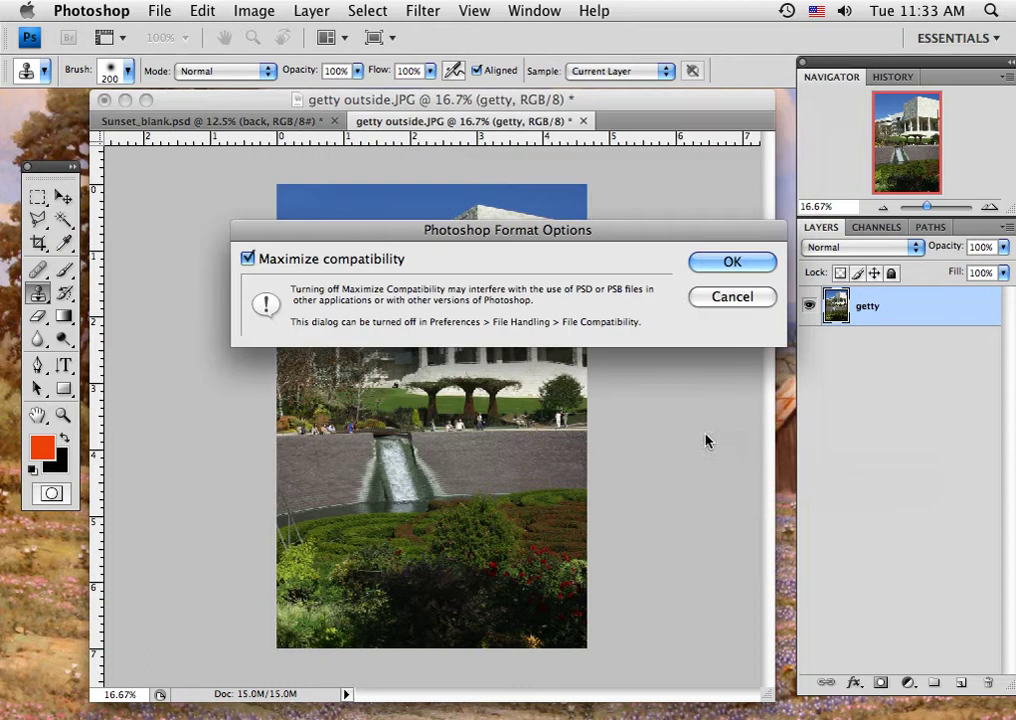
{"action": "left_click", "coordinate": [696, 263]}
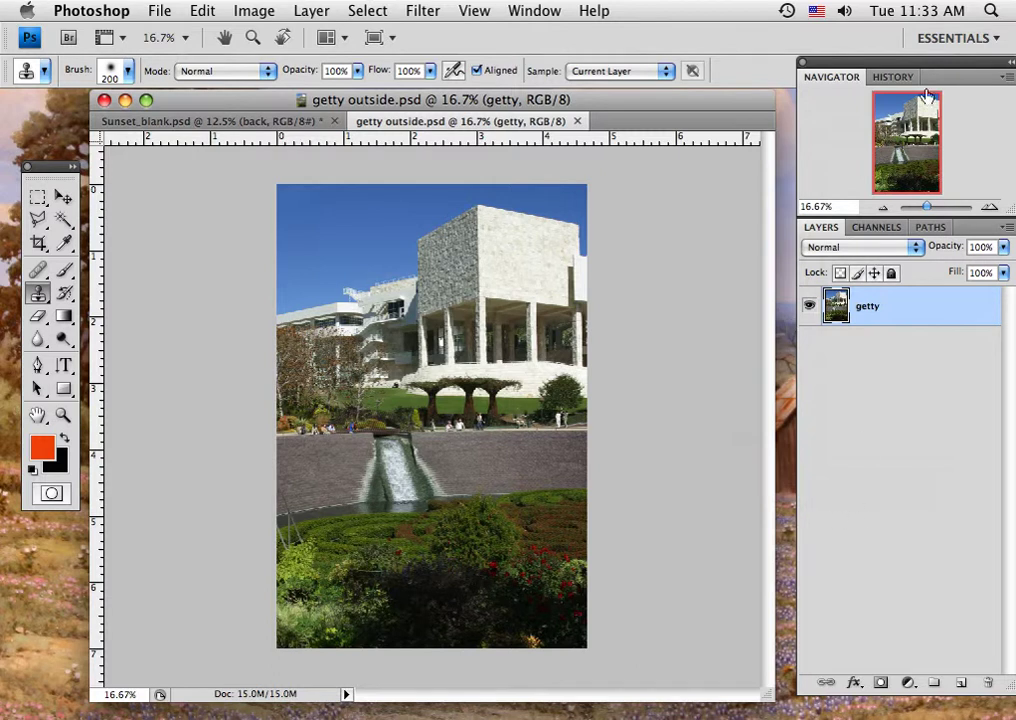
{"action": "left_click_drag", "start_coordinate": [951, 62], "coordinate": [716, 74]}
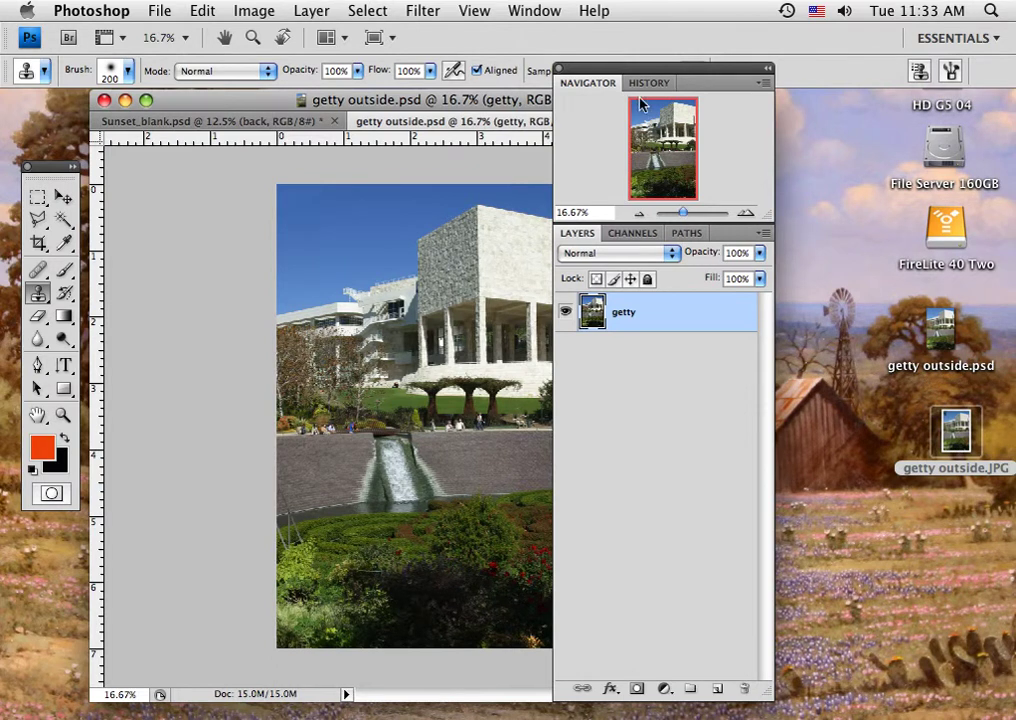
{"action": "left_click_drag", "start_coordinate": [694, 70], "coordinate": [898, 68]}
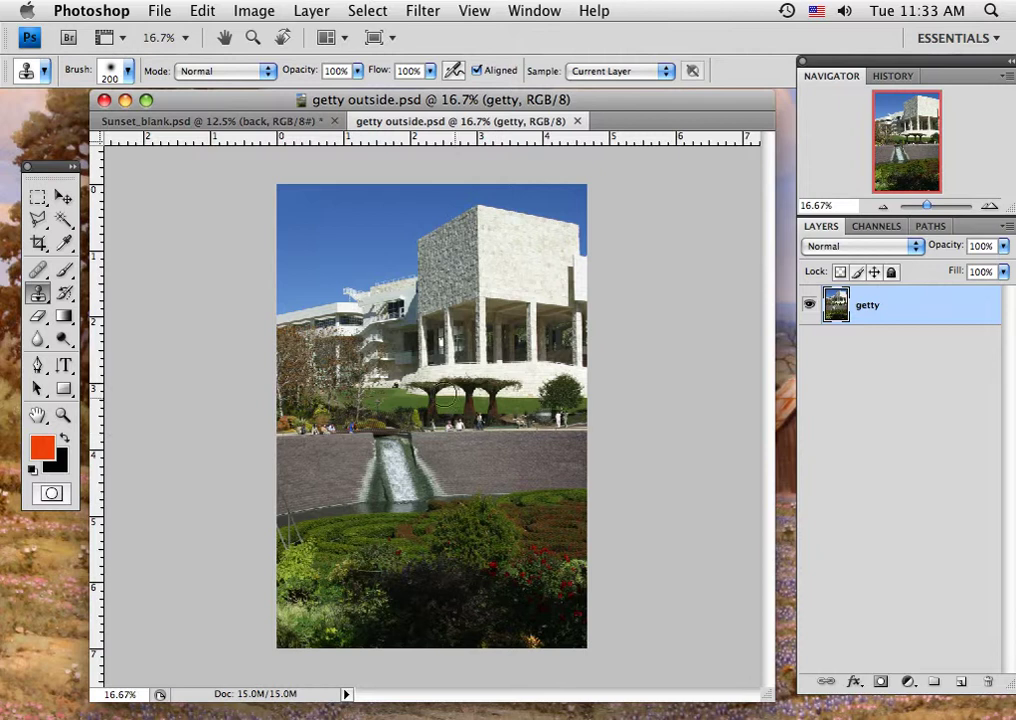
Select and copy the entire photo in getty outside.psd, and bring up the Sunset_blank.psd cover
{"action": "left_click", "coordinate": [62, 197]}
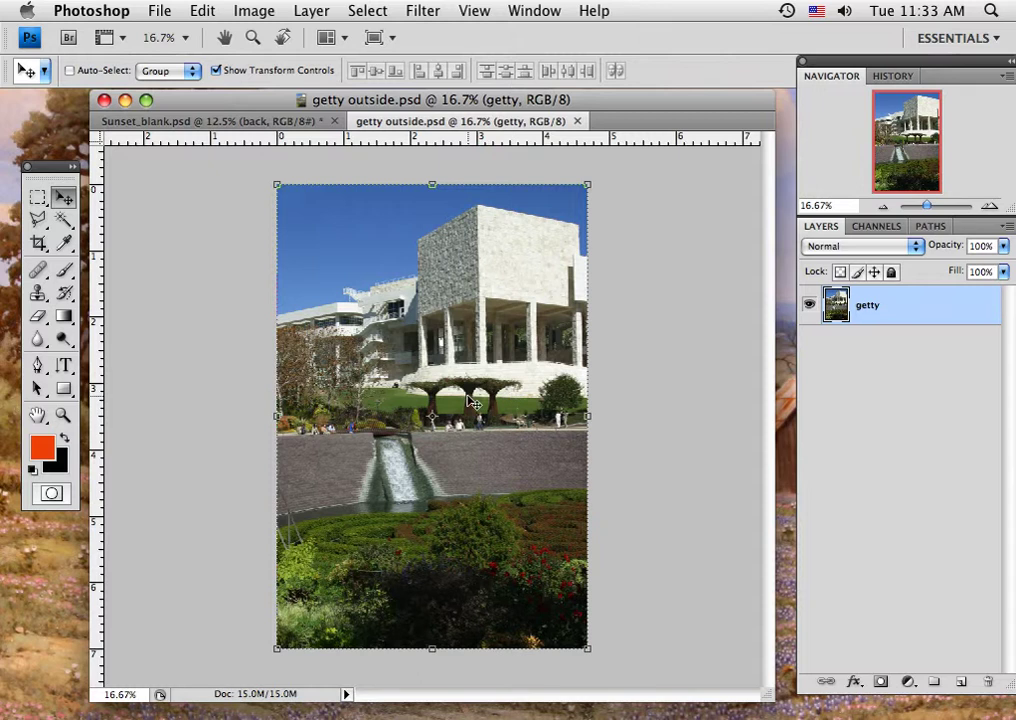
{"action": "key", "text": "super+a"}
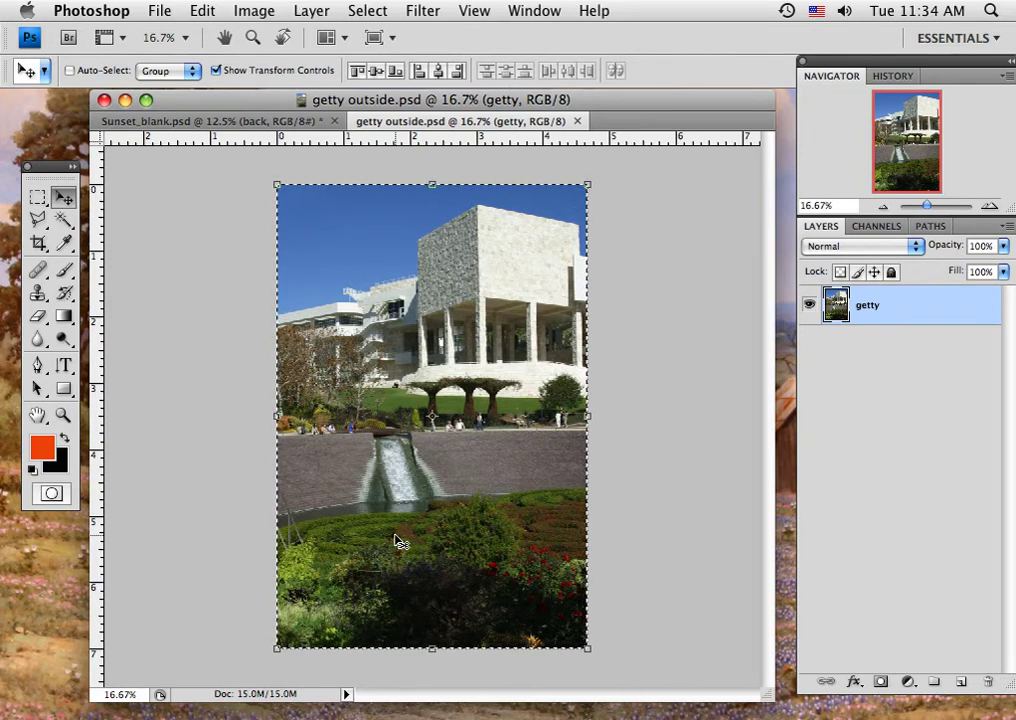
{"action": "left_click", "coordinate": [148, 122]}
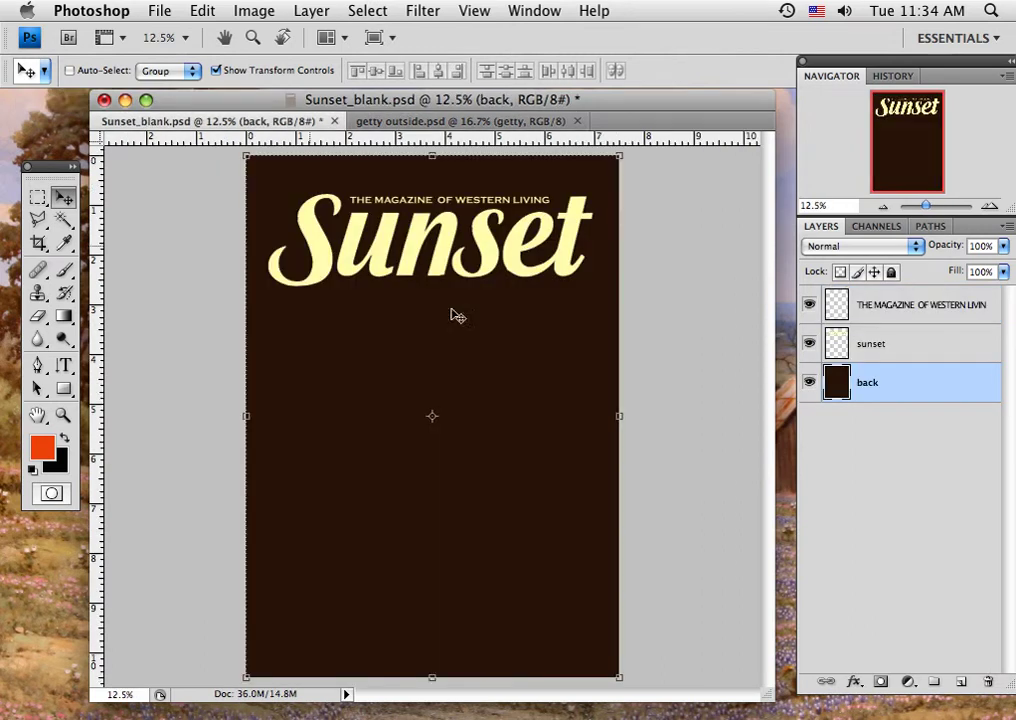
Toggle the visibility of the sunset, tagline and back layers one by one to check what each contains
{"action": "left_click", "coordinate": [810, 344]}
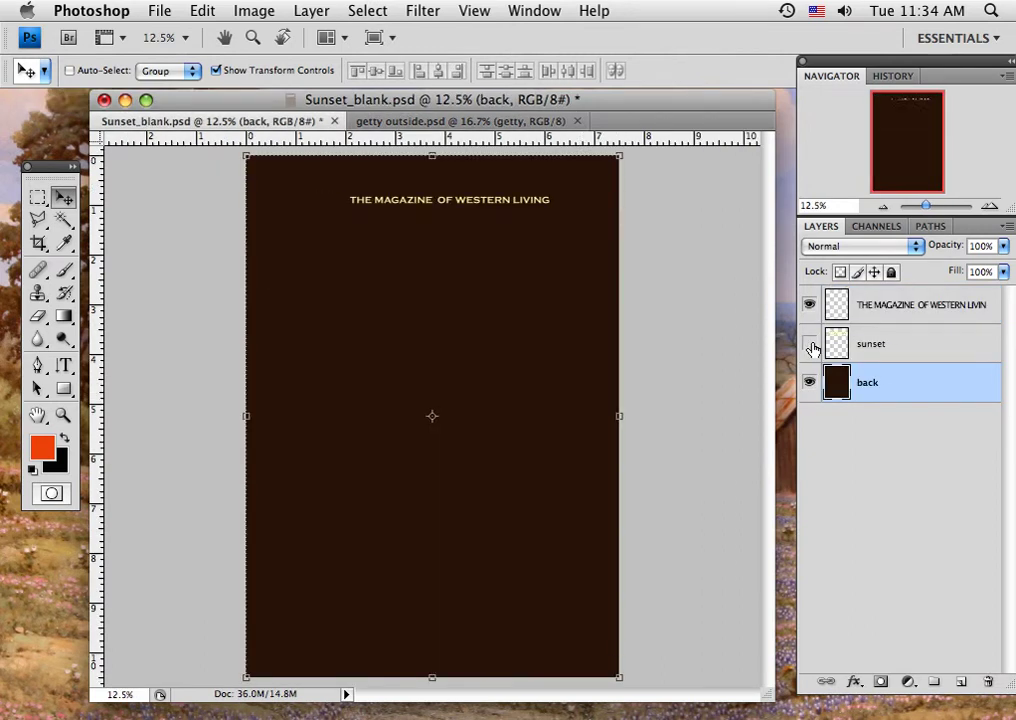
{"action": "left_click", "coordinate": [810, 344]}
{"action": "left_click", "coordinate": [810, 306]}
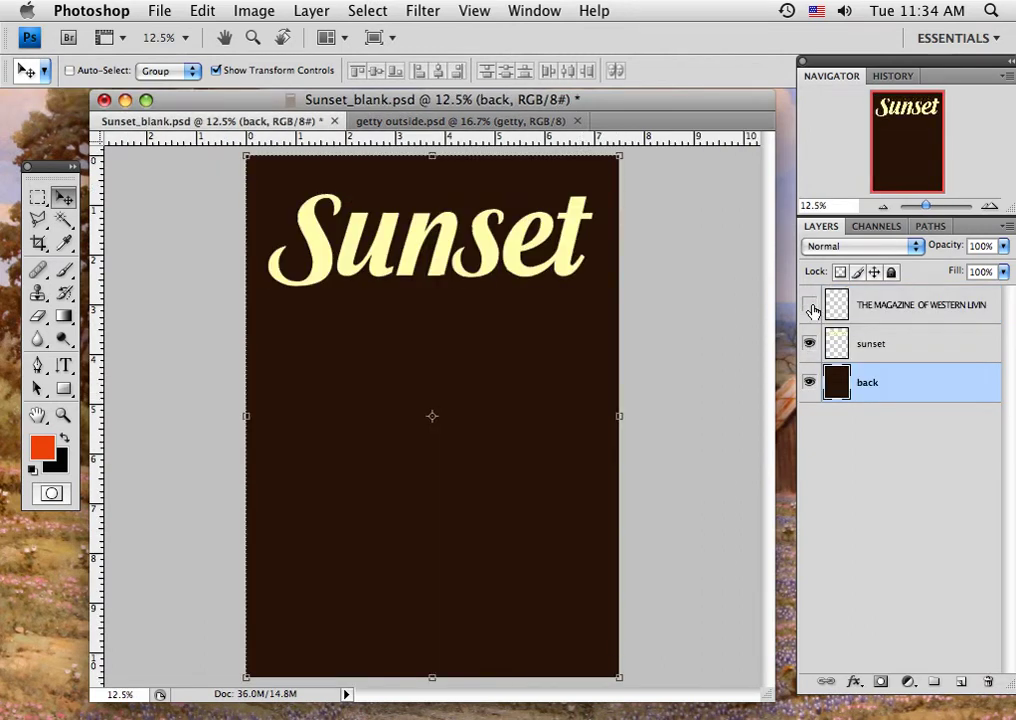
{"action": "left_click", "coordinate": [810, 306]}
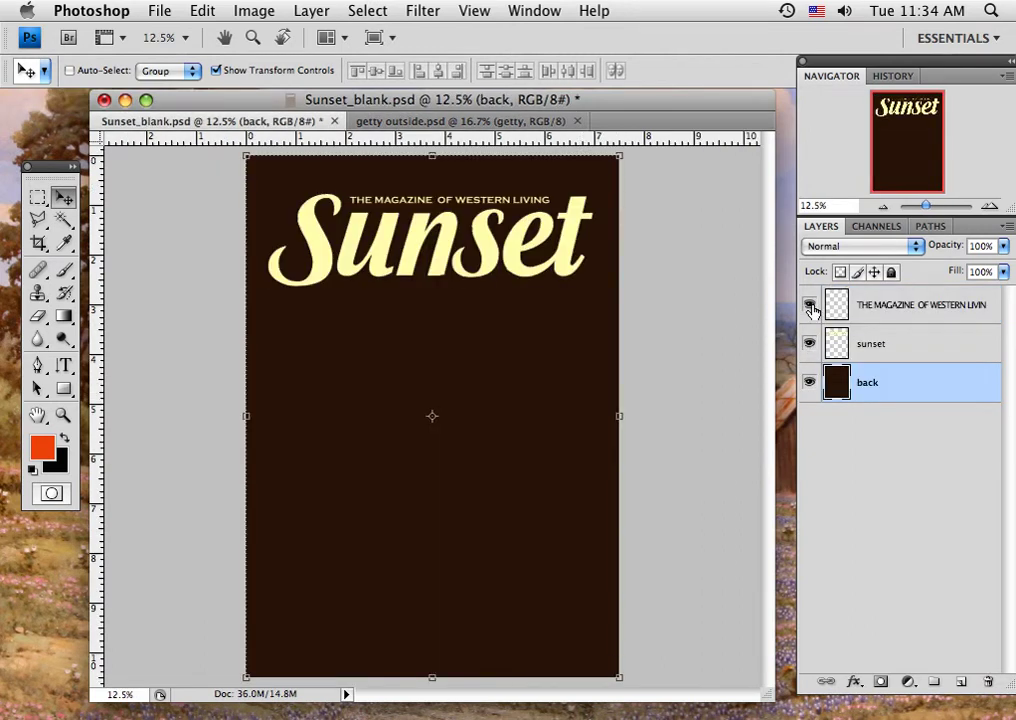
{"action": "left_click", "coordinate": [810, 383]}
{"action": "left_click", "coordinate": [810, 383]}
Add a new layer directly above the back layer, name it "getty", and paste the copied photo into it
{"action": "left_click", "coordinate": [960, 683]}
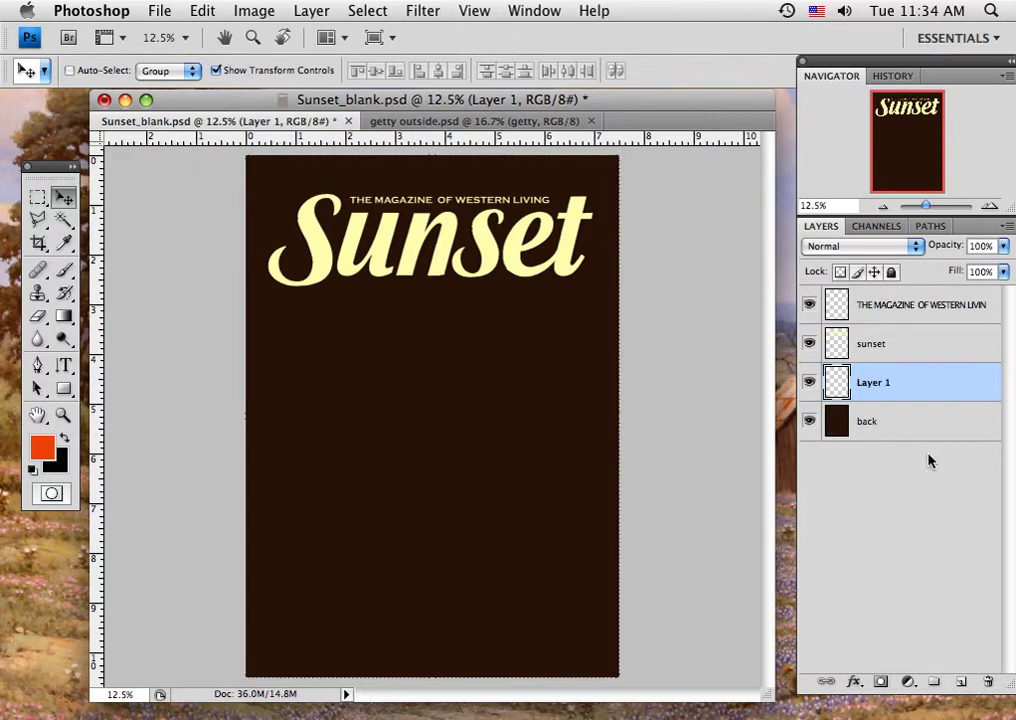
{"action": "double_click", "coordinate": [872, 385]}
{"action": "type", "text": "gl"}
{"action": "key", "text": "Return"}
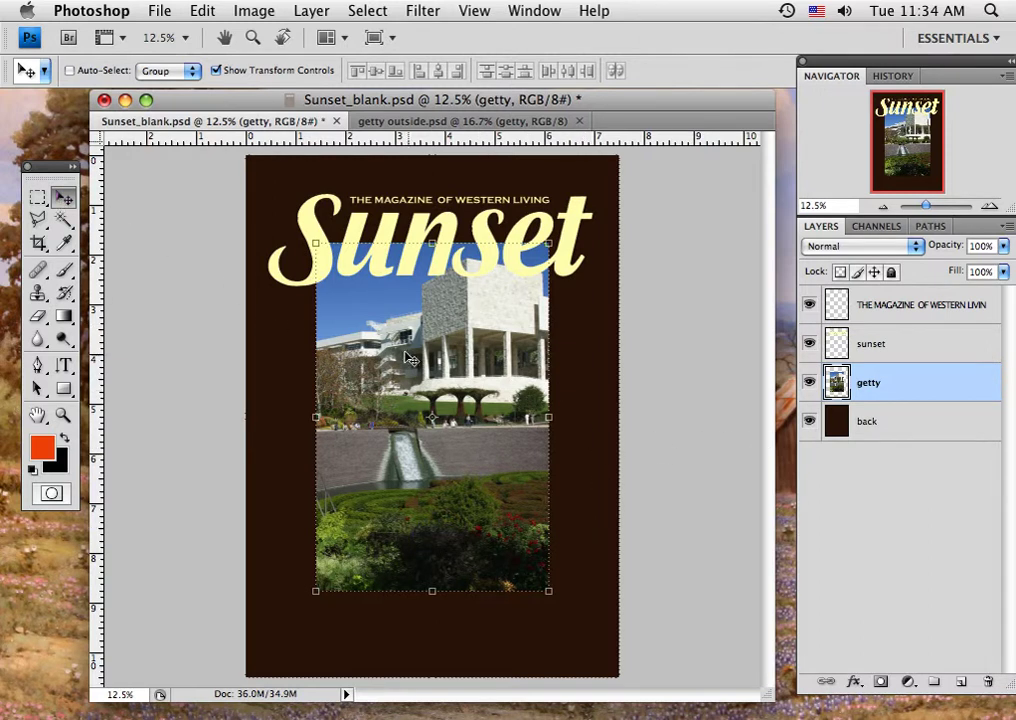
Align the getty photo to the cover's lower-left corner and scale it proportionally to about 150.2% to reach the top edge
{"action": "left_click_drag", "start_coordinate": [374, 547], "coordinate": [299, 638]}
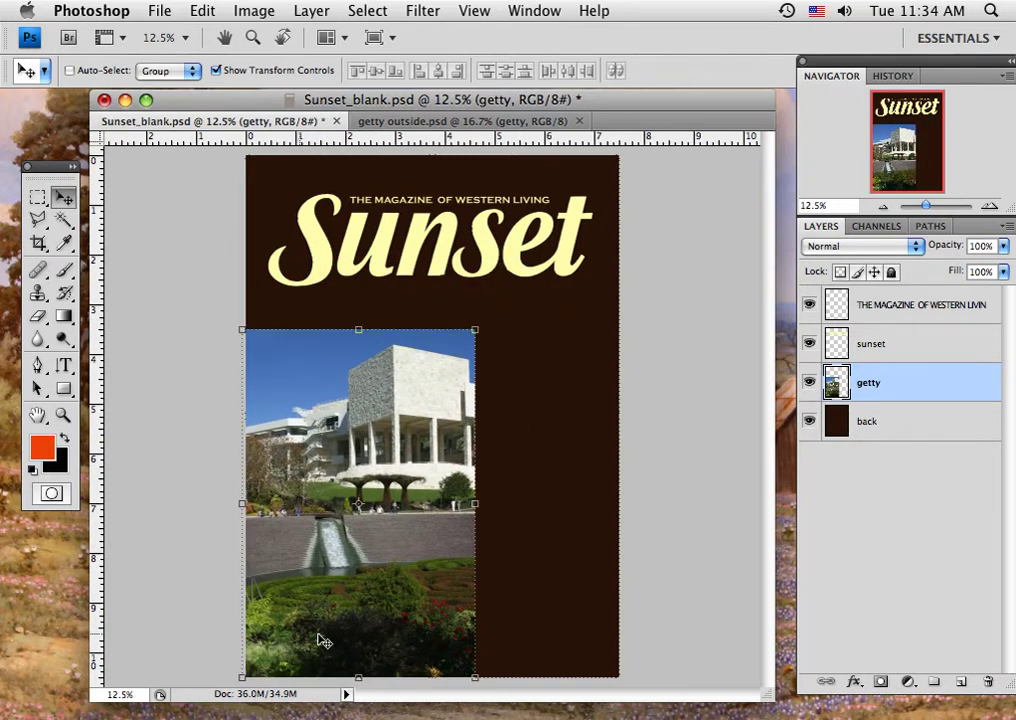
{"action": "left_click", "coordinate": [476, 328]}
{"action": "left_click_drag", "start_coordinate": [478, 326], "coordinate": [652, 191]}
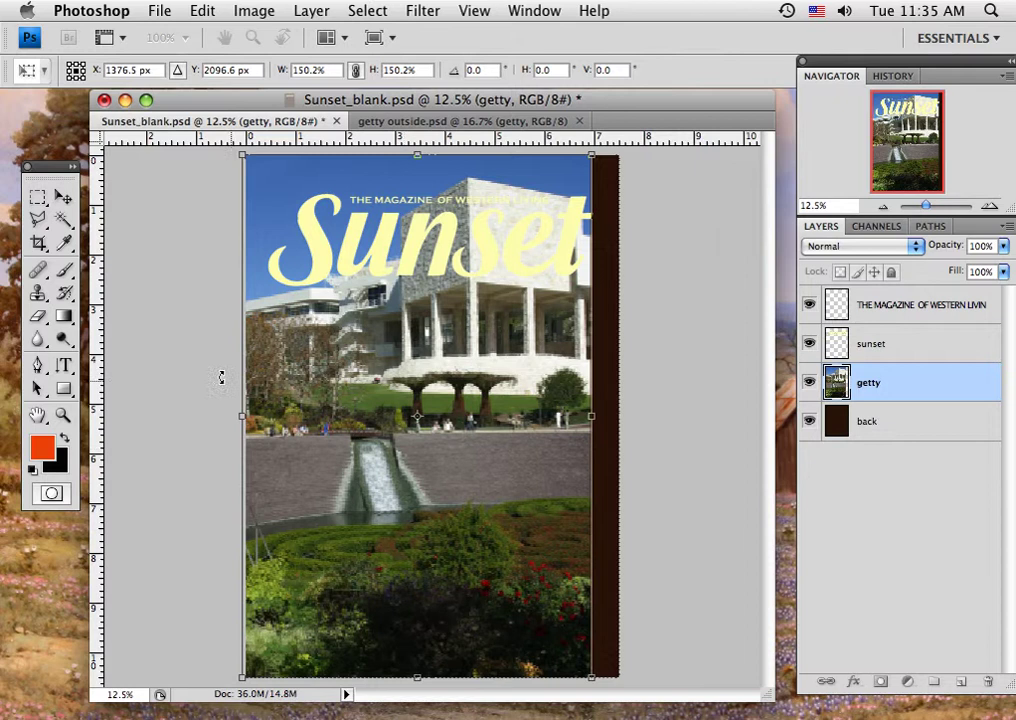
{"action": "left_click", "coordinate": [62, 197]}
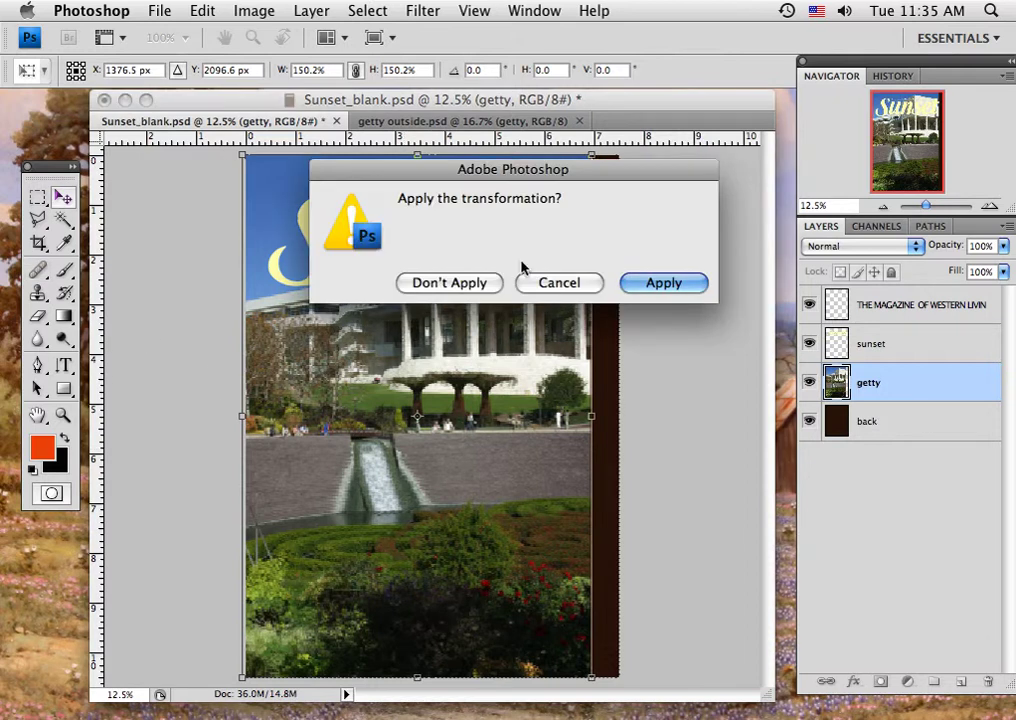
{"action": "left_click", "coordinate": [655, 284]}
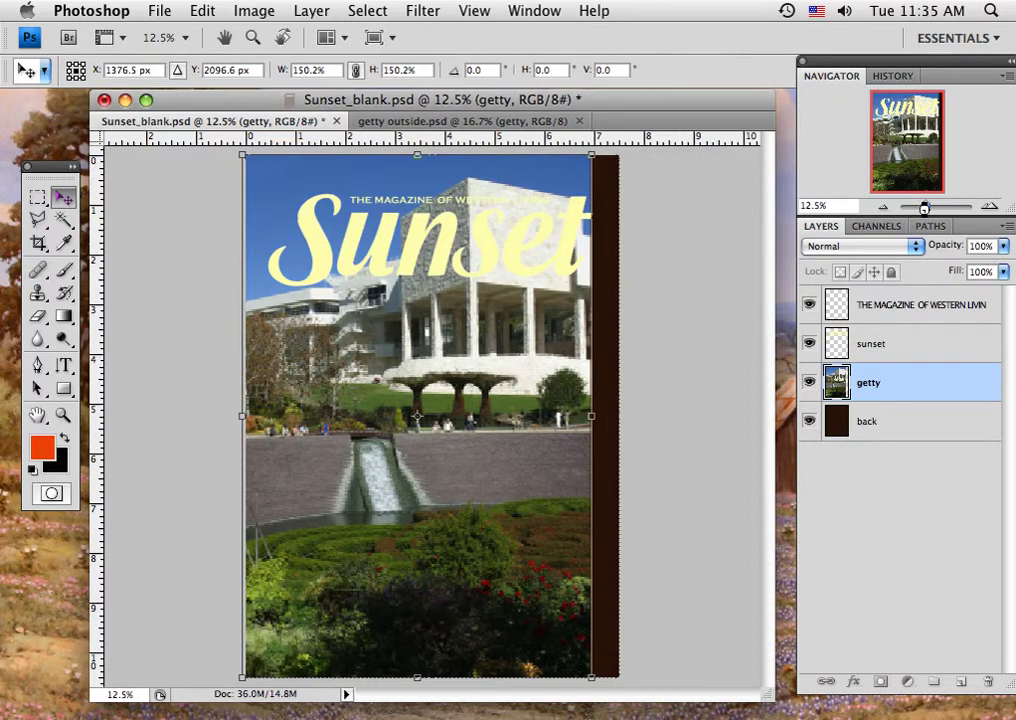
Scale the getty photo proportionally by about 108.4% to fill the cover's width, and adjust its vertical position behind the masthead
{"action": "left_click_drag", "start_coordinate": [928, 207], "coordinate": [928, 210]}
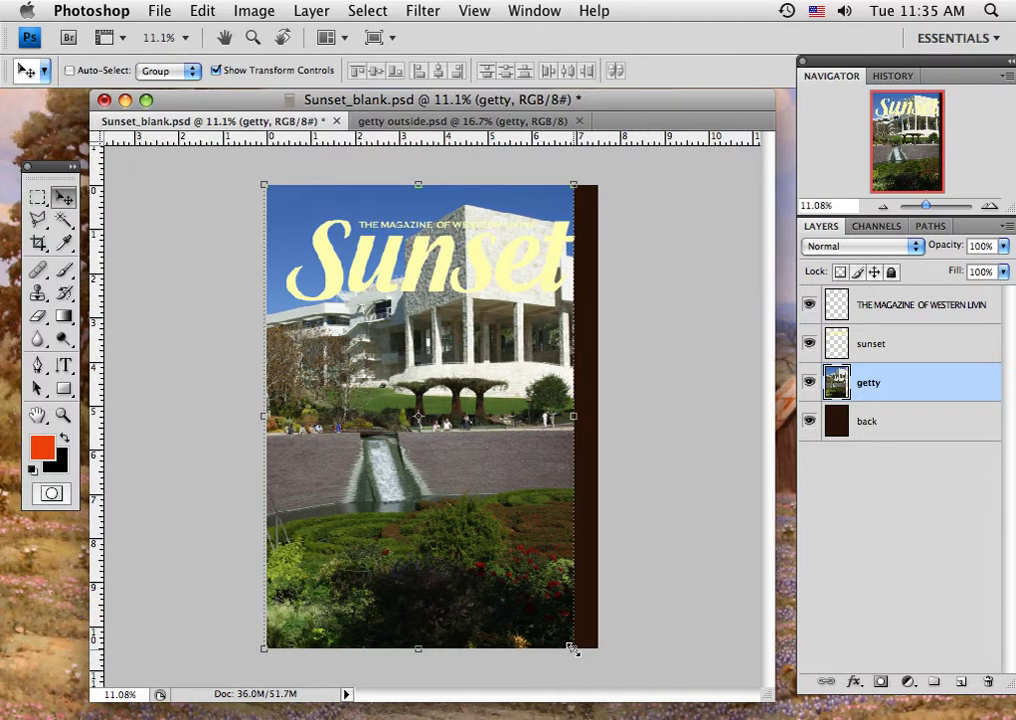
{"action": "left_click_drag", "start_coordinate": [572, 648], "coordinate": [609, 682]}
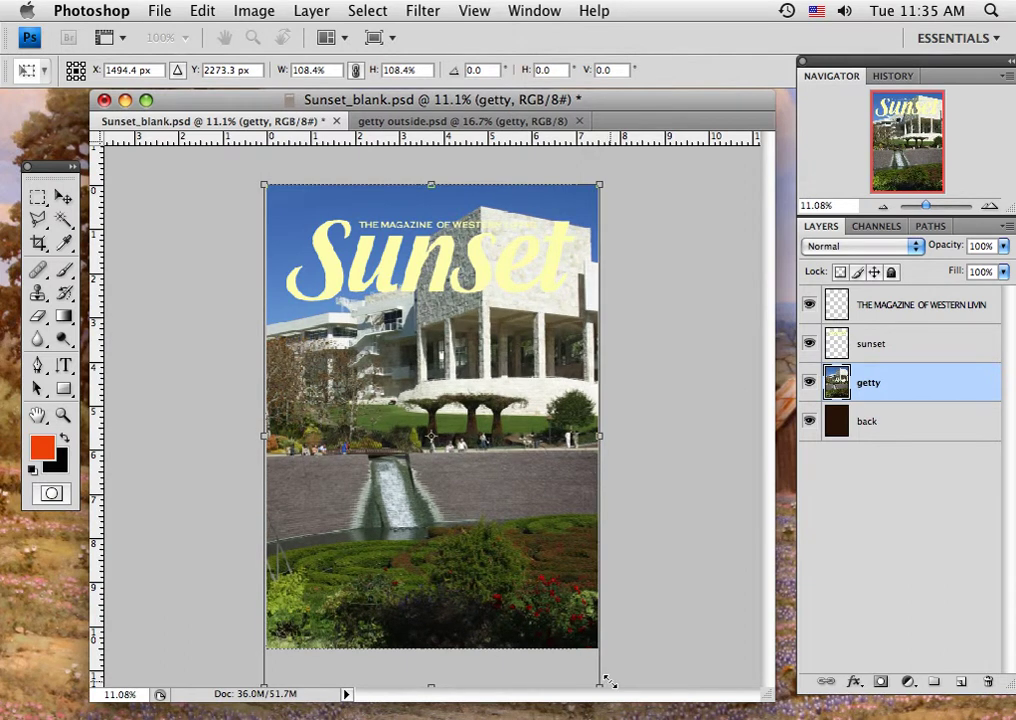
{"action": "left_click", "coordinate": [62, 197]}
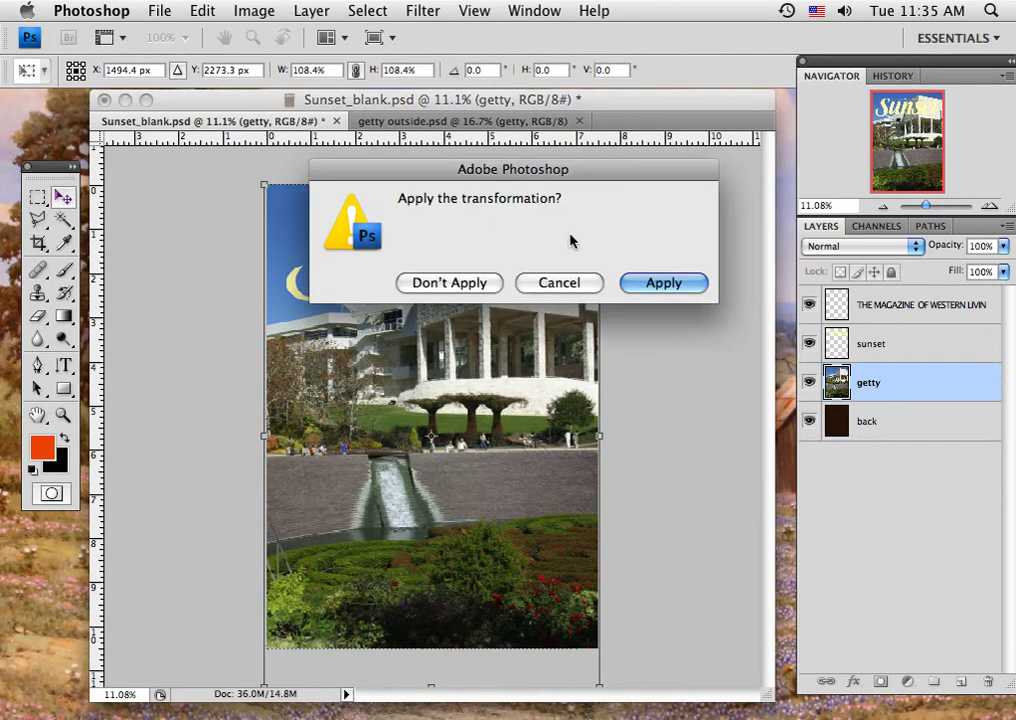
{"action": "left_click", "coordinate": [661, 284]}
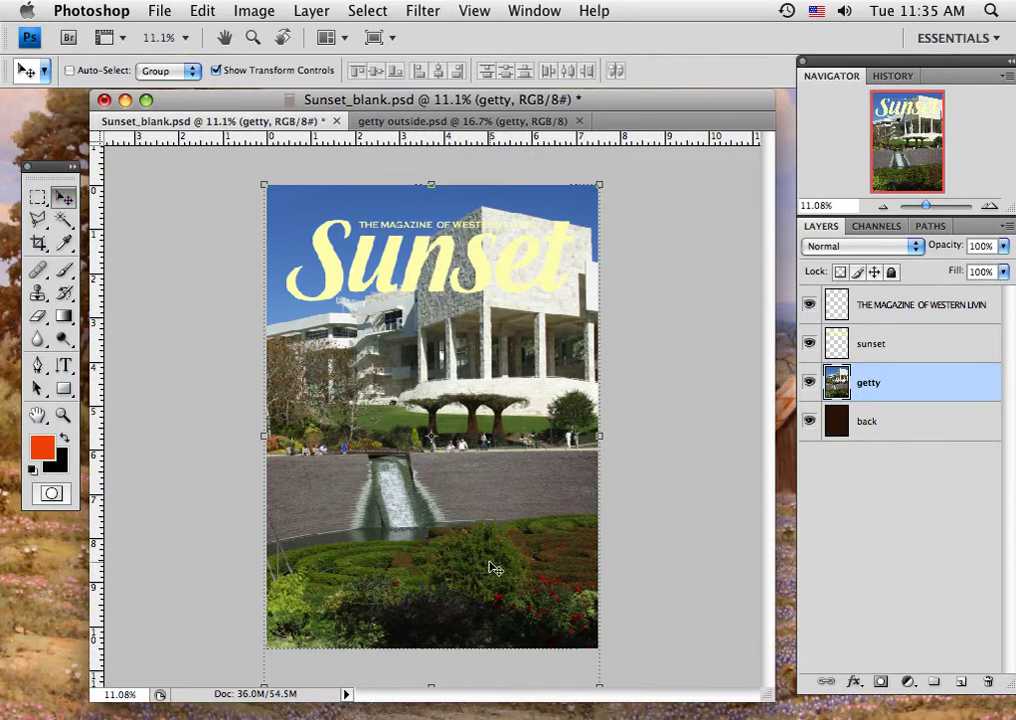
{"action": "left_click_drag", "start_coordinate": [472, 570], "coordinate": [466, 561]}
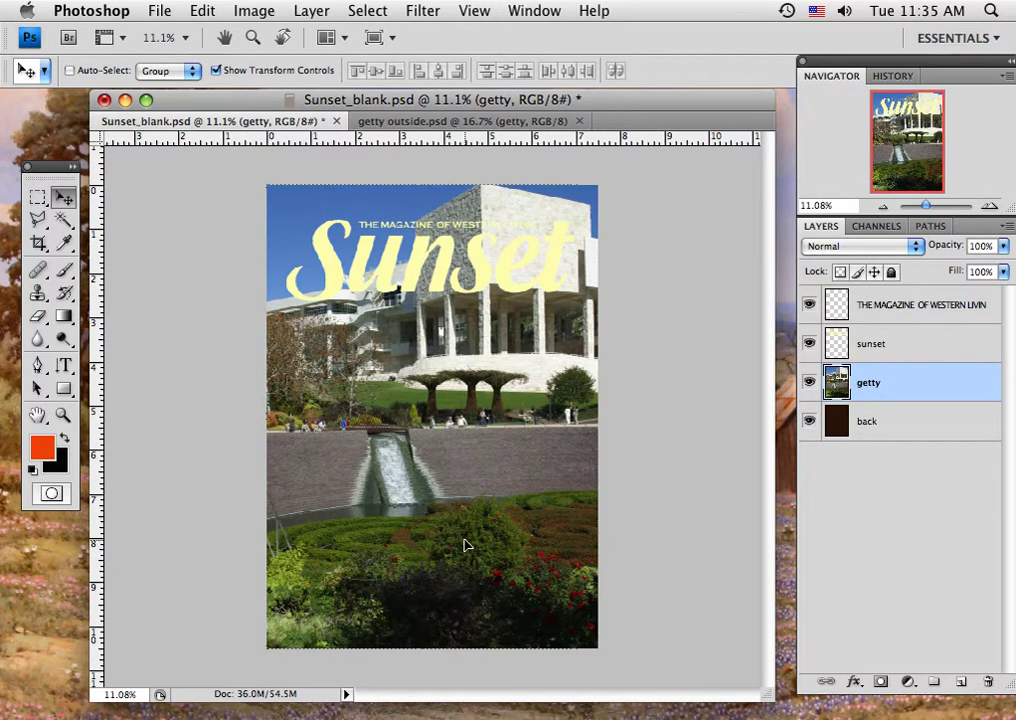
{"action": "mouse_move", "coordinate": [465, 545]}
{"action": "left_mouse_down"}
{"action": "mouse_move", "coordinate": [465, 535]}
{"action": "mouse_move", "coordinate": [471, 558]}
{"action": "left_mouse_up"}
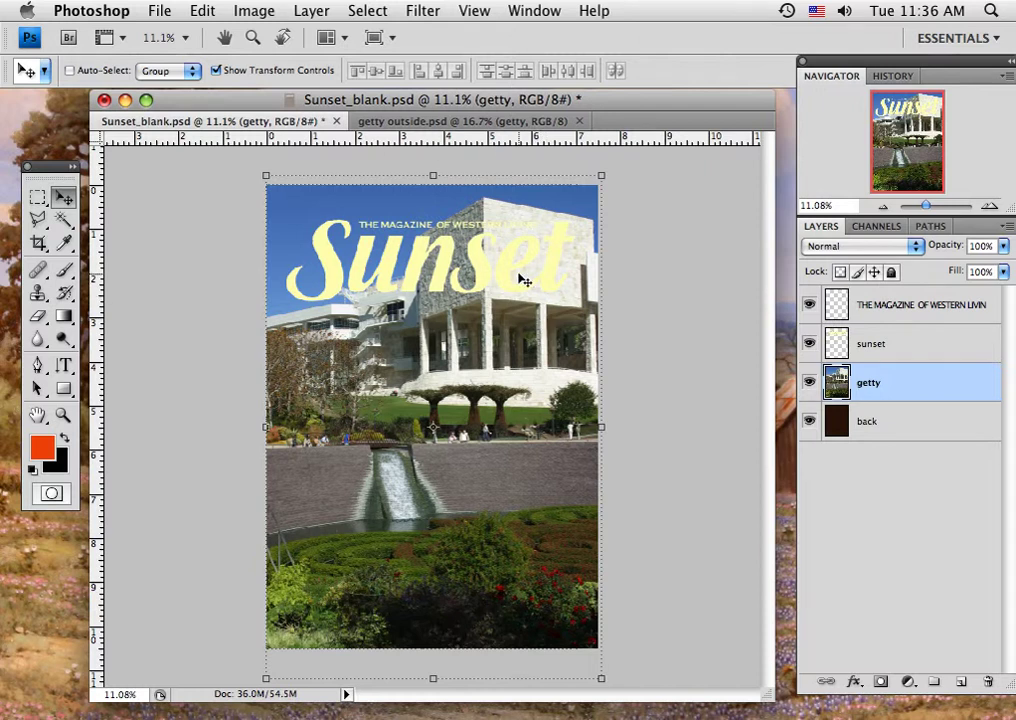
Activate the sunset layer and sample the green of the lawn as the foreground color with the Eyedropper
{"action": "left_click", "coordinate": [902, 350]}
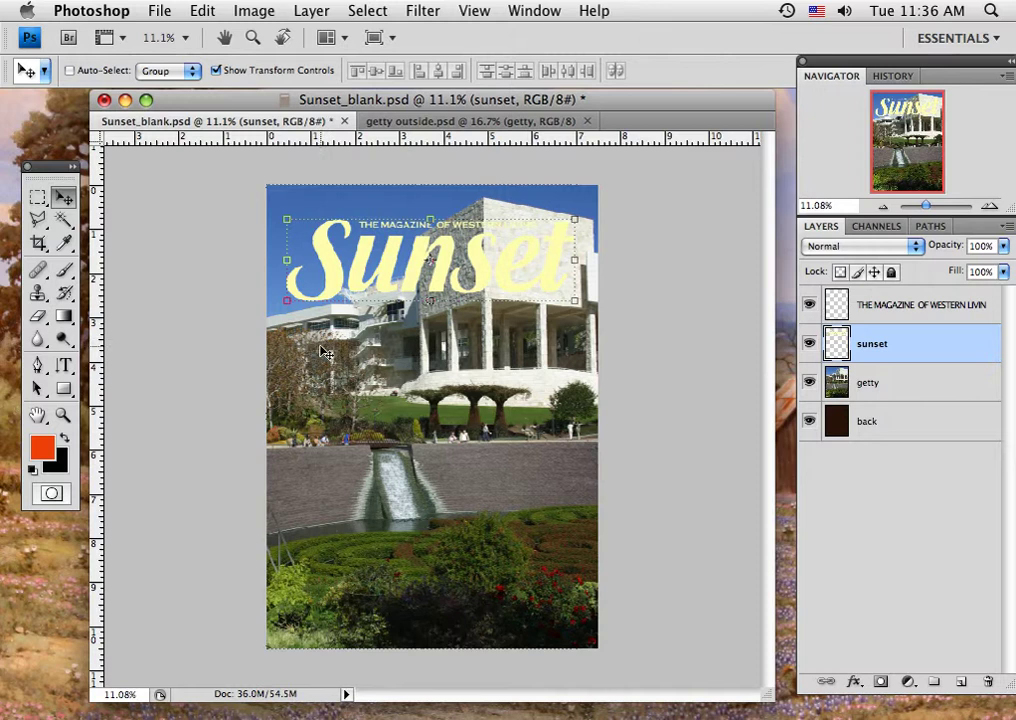
{"action": "left_click", "coordinate": [64, 244]}
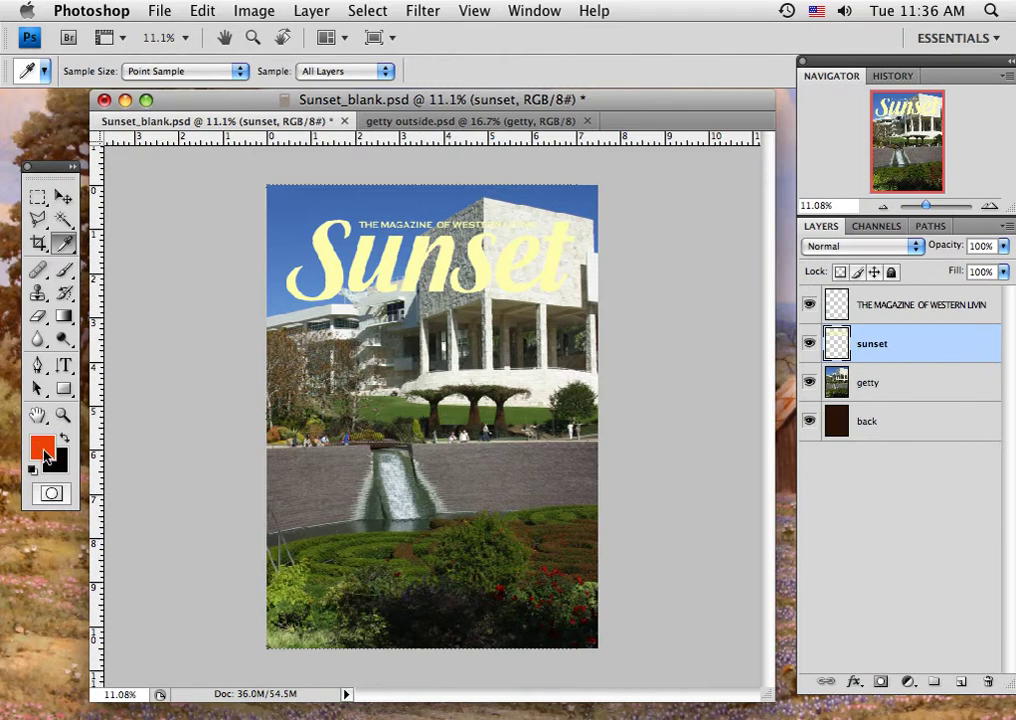
{"action": "left_click", "coordinate": [458, 410]}
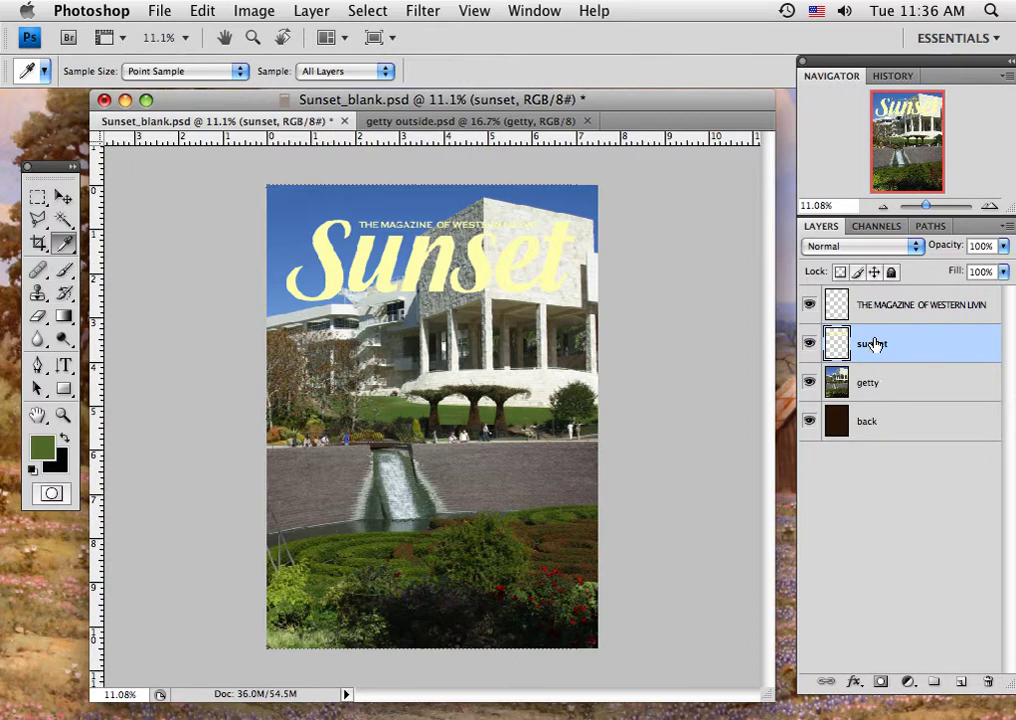
Select the masthead's S on the sunset layer with the Magic Wand, and extend the selection to all its letters with Similar
{"action": "left_click", "coordinate": [62, 220]}
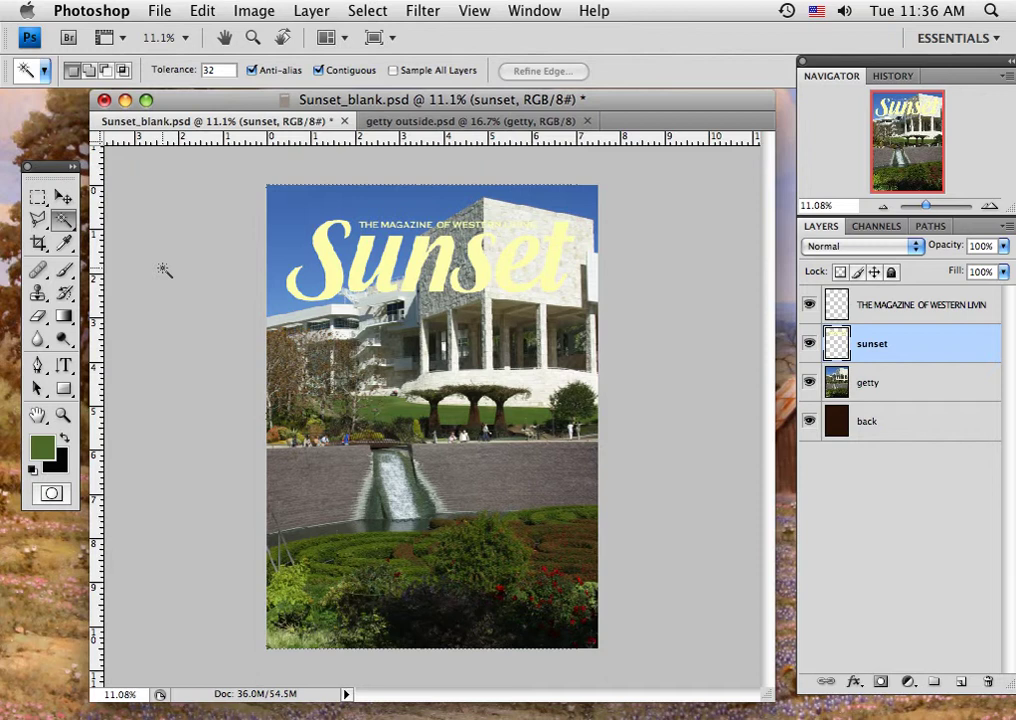
{"action": "left_click", "coordinate": [336, 270]}
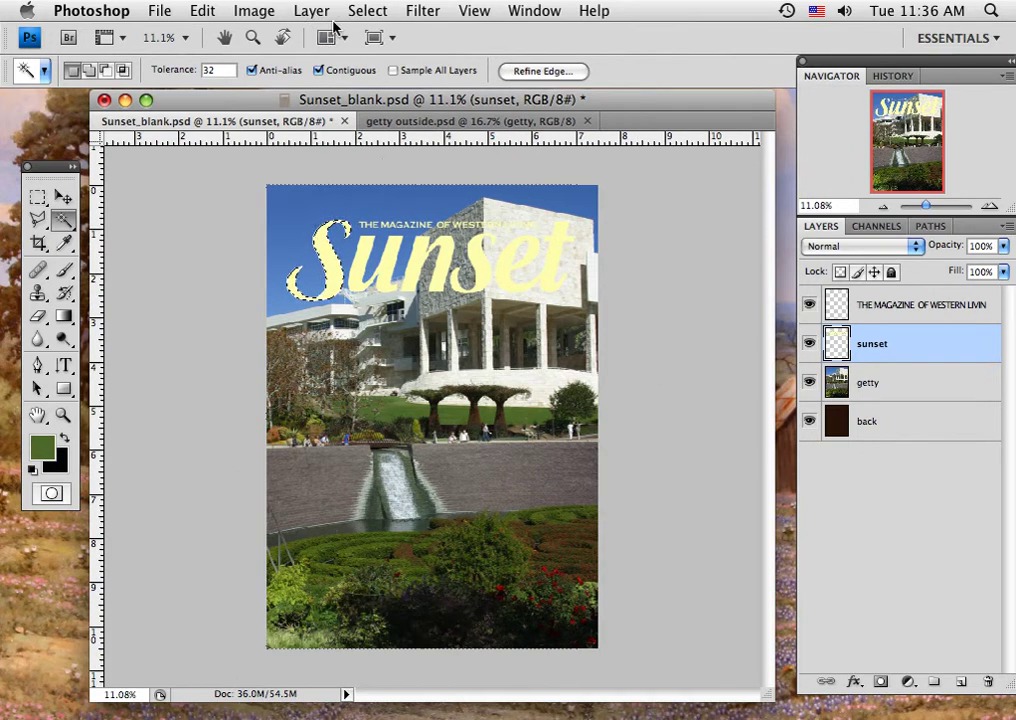
{"action": "left_click", "coordinate": [365, 11]}
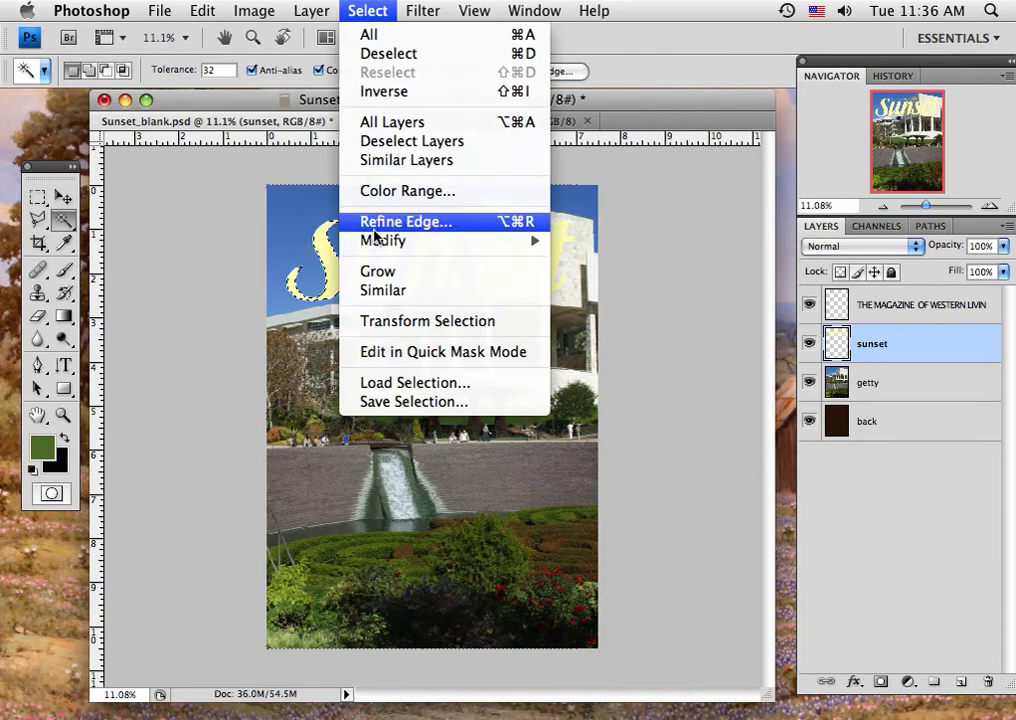
{"action": "left_click", "coordinate": [381, 291]}
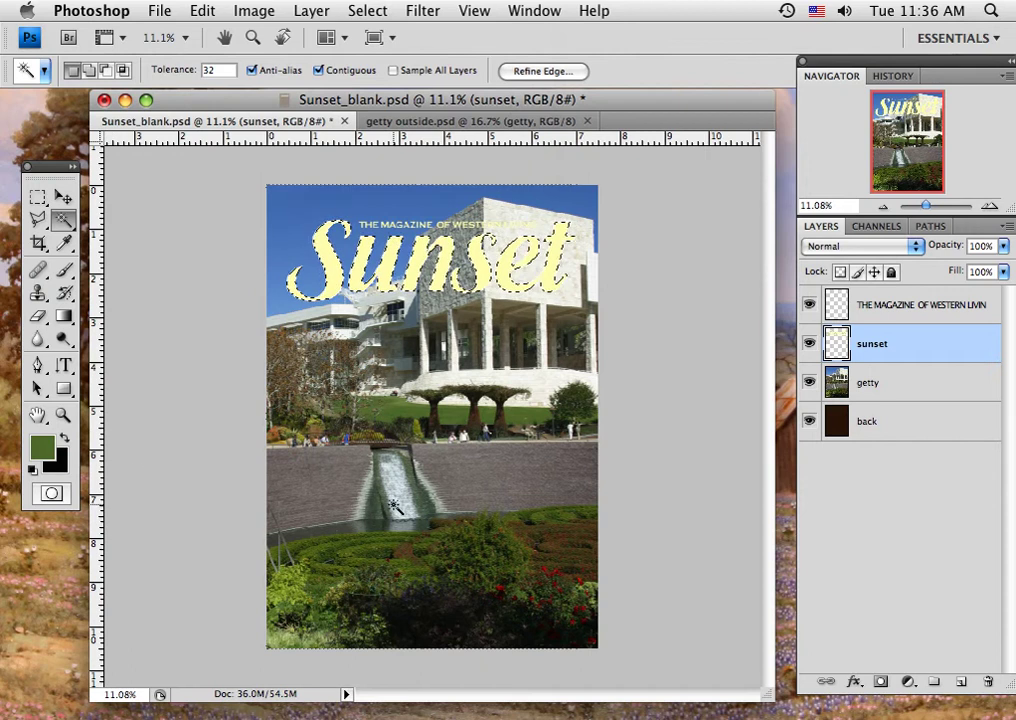
{"action": "key", "text": "alt"}
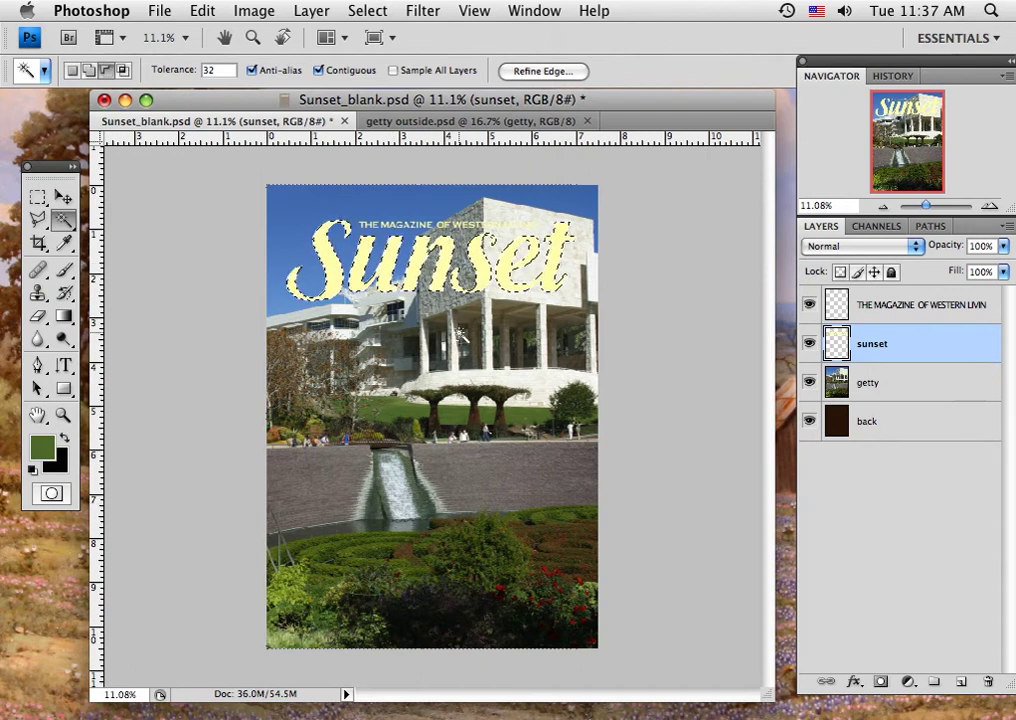
Fill the selected masthead letters with the sampled green, and sample a red from the flowers as the foreground color
{"action": "key", "text": "alt+BackSpace"}
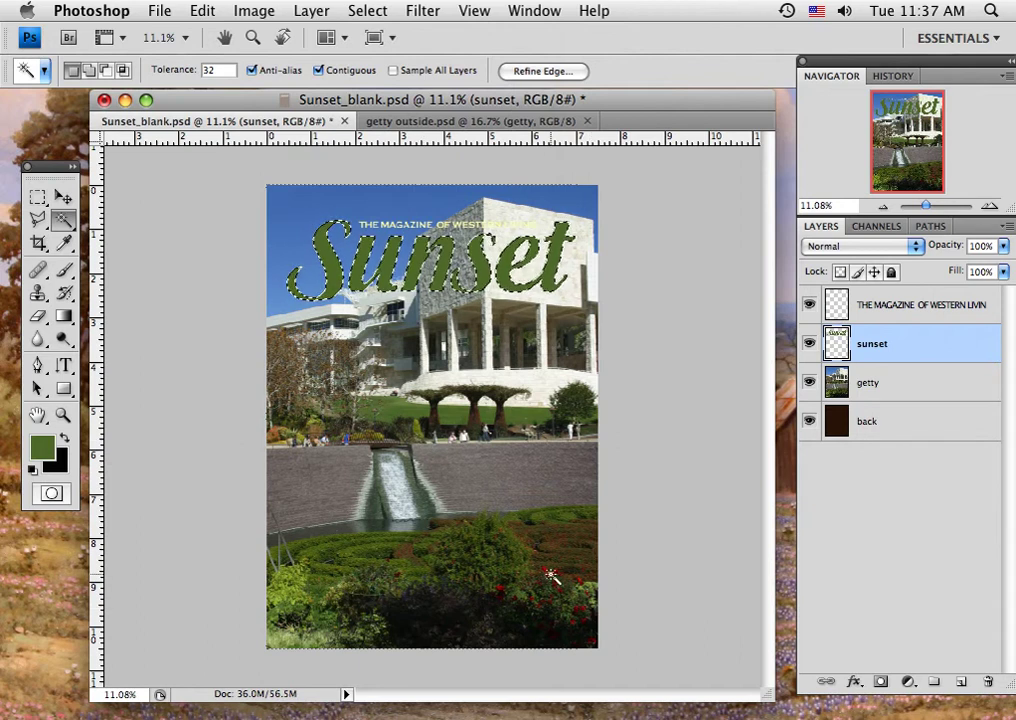
{"action": "key", "text": "i"}
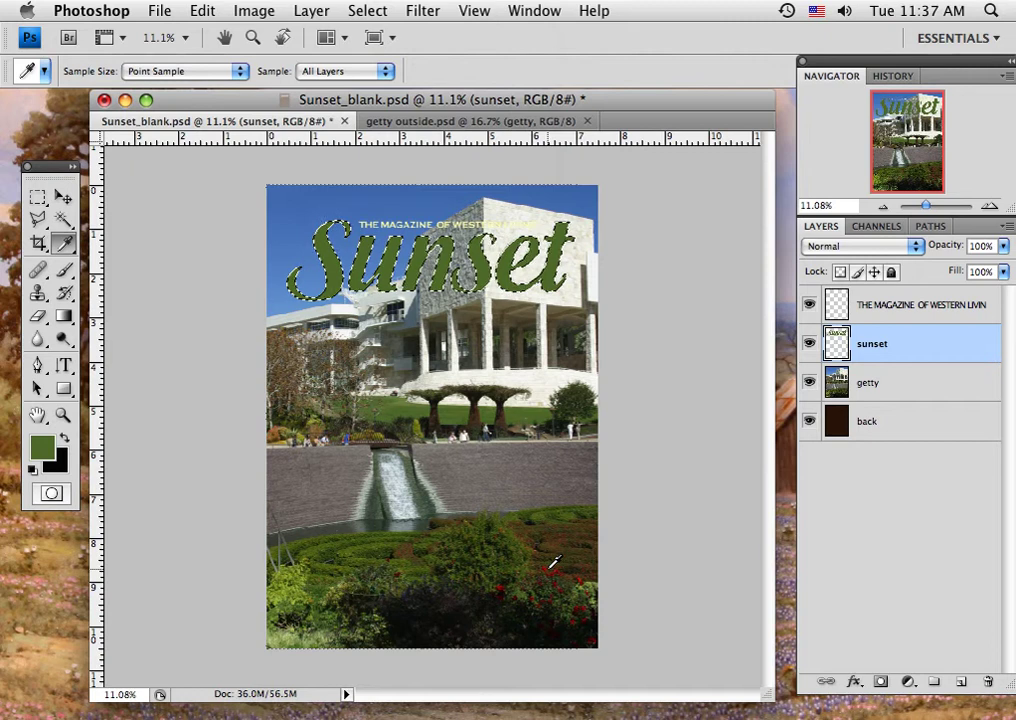
{"action": "left_click", "coordinate": [547, 567]}
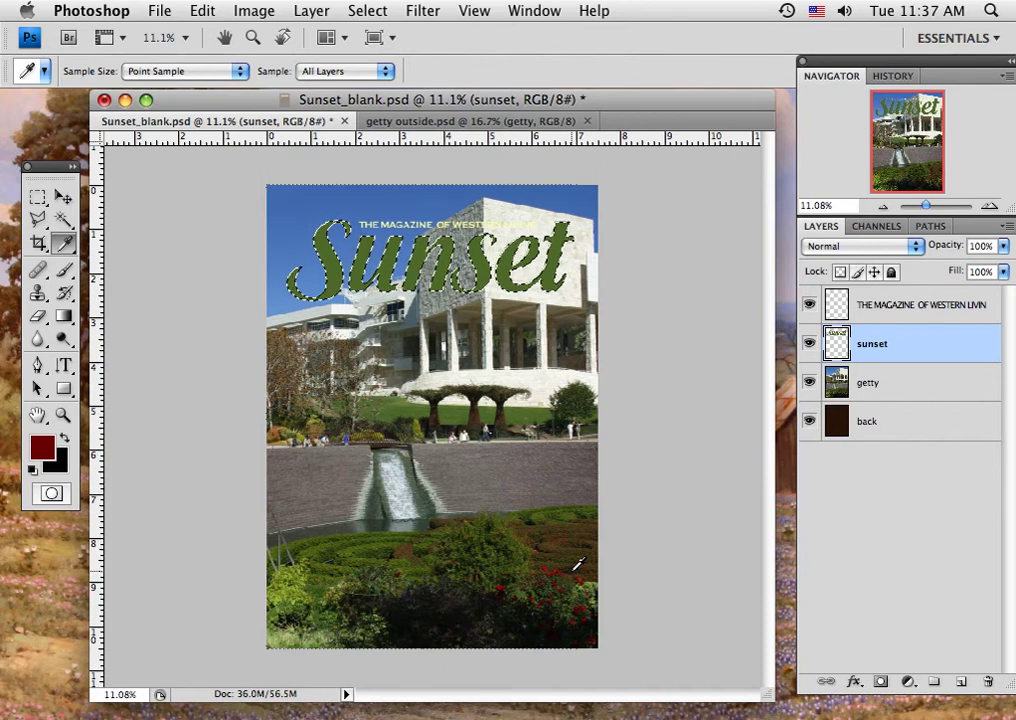
Set the foreground color to bright orange #f55b08, fill the selected masthead letters with it, and deselect
{"action": "left_click", "coordinate": [41, 449]}
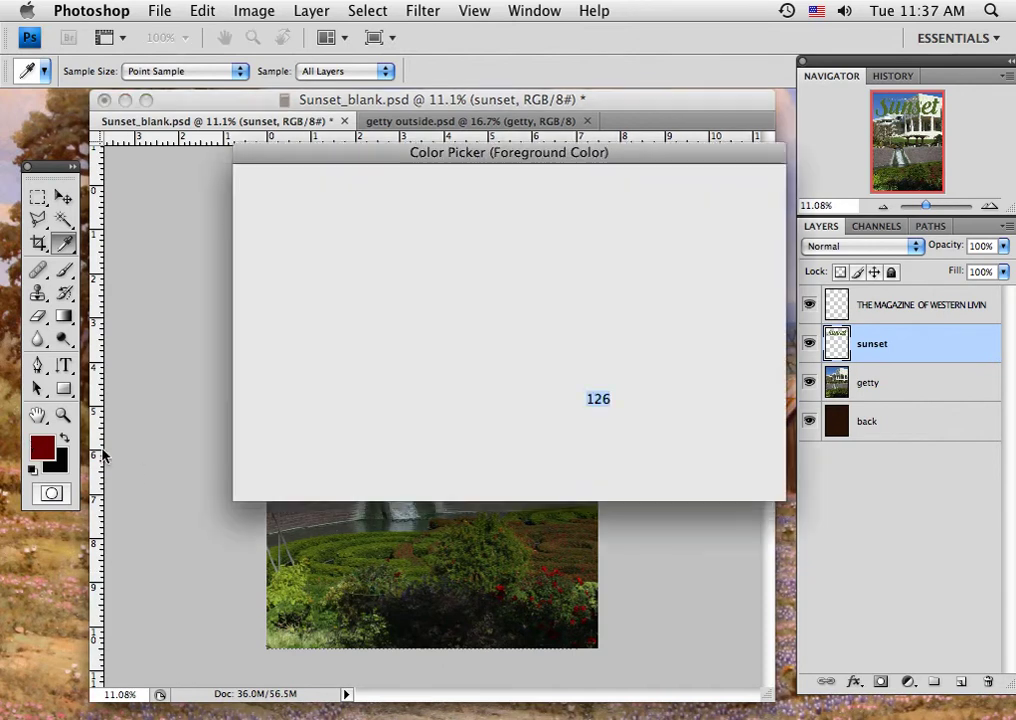
{"action": "left_click", "coordinate": [526, 437]}
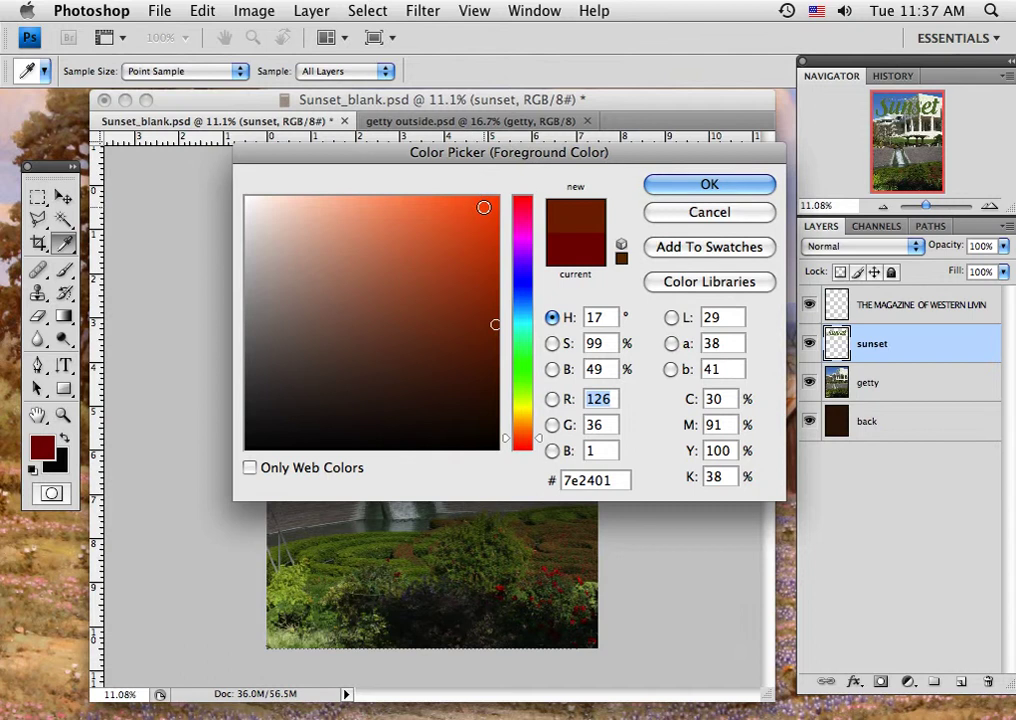
{"action": "left_click", "coordinate": [526, 434]}
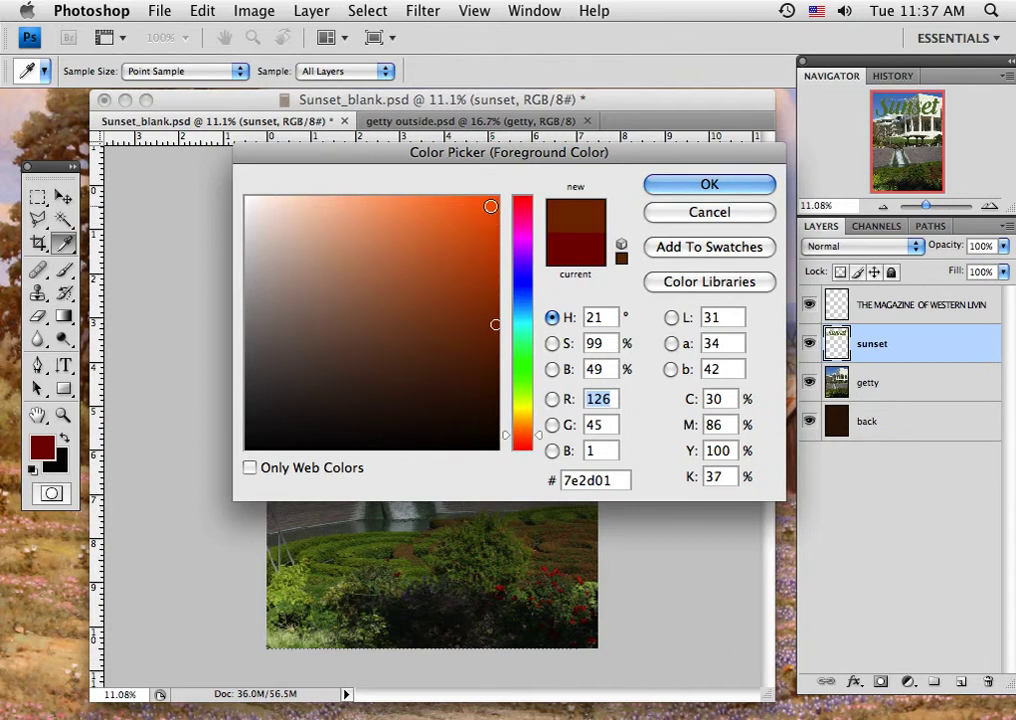
{"action": "left_click", "coordinate": [490, 206]}
{"action": "left_click", "coordinate": [665, 187]}
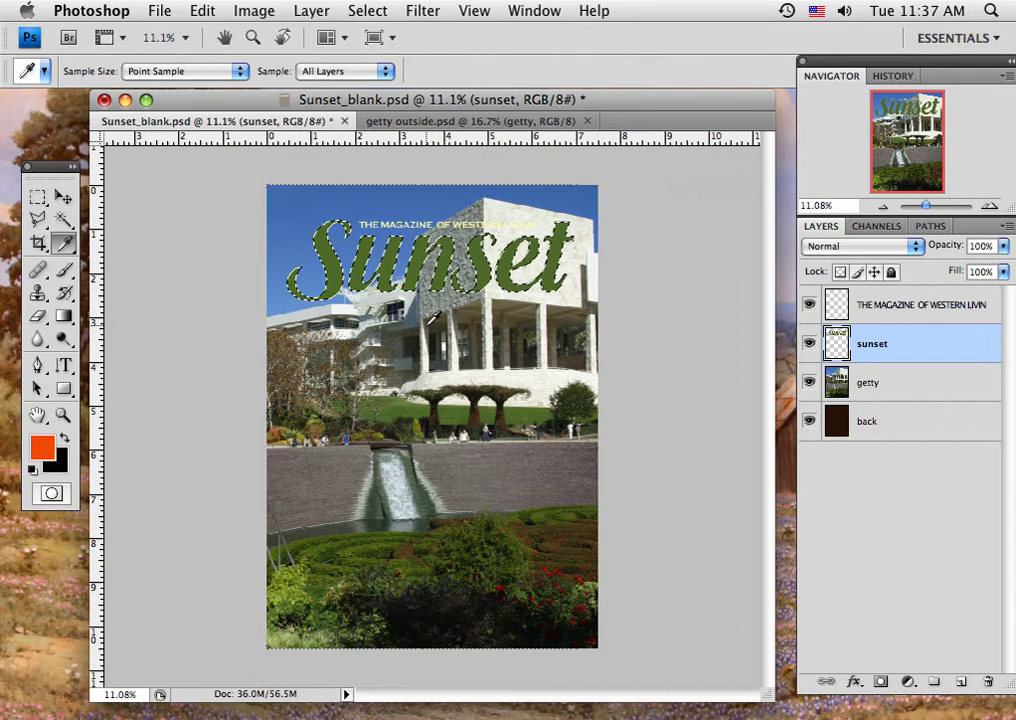
{"action": "key", "text": "alt+BackSpace"}
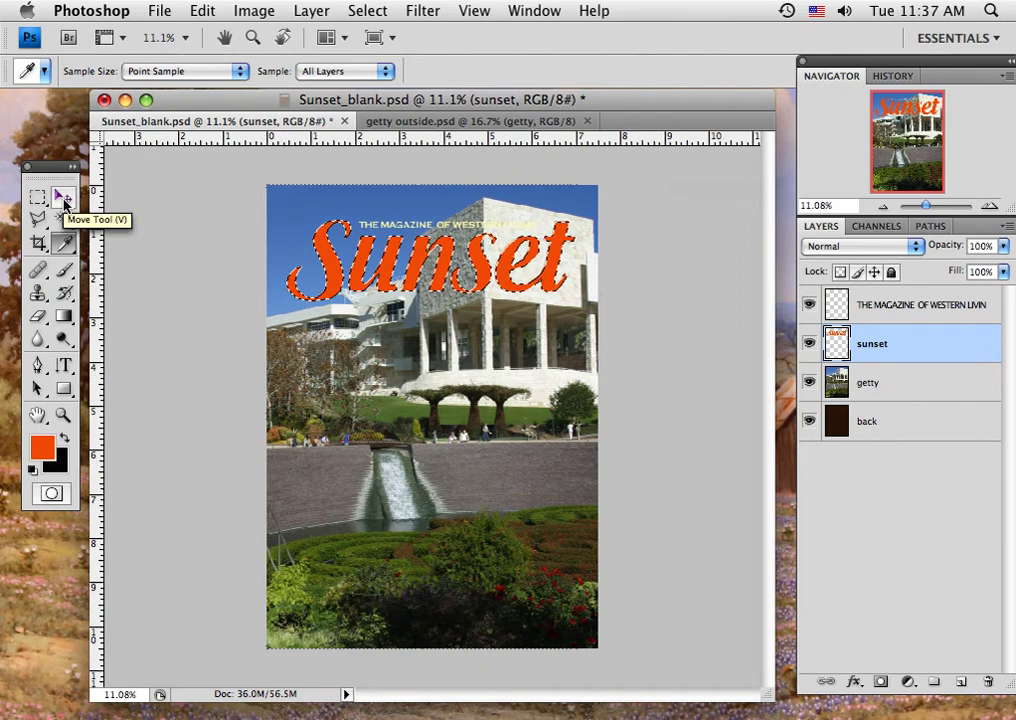
{"action": "key", "text": "super+d"}
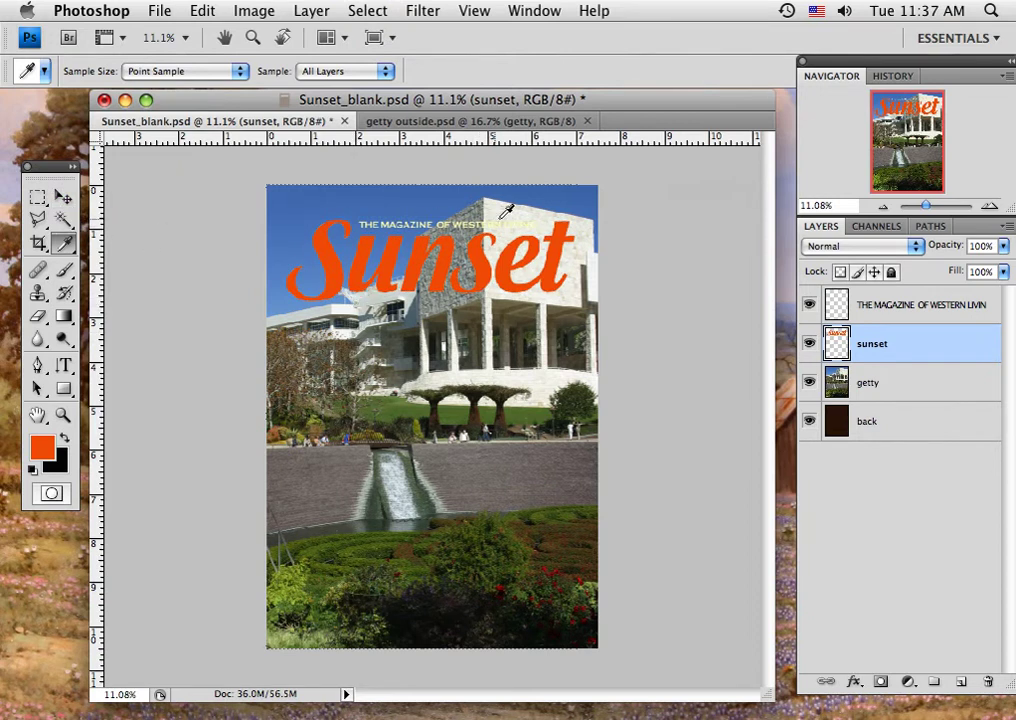
On the tagline layer, select the transparent background with the Magic Wand and Similar, and invert the selection to the tagline's letters
{"action": "left_click", "coordinate": [892, 308]}
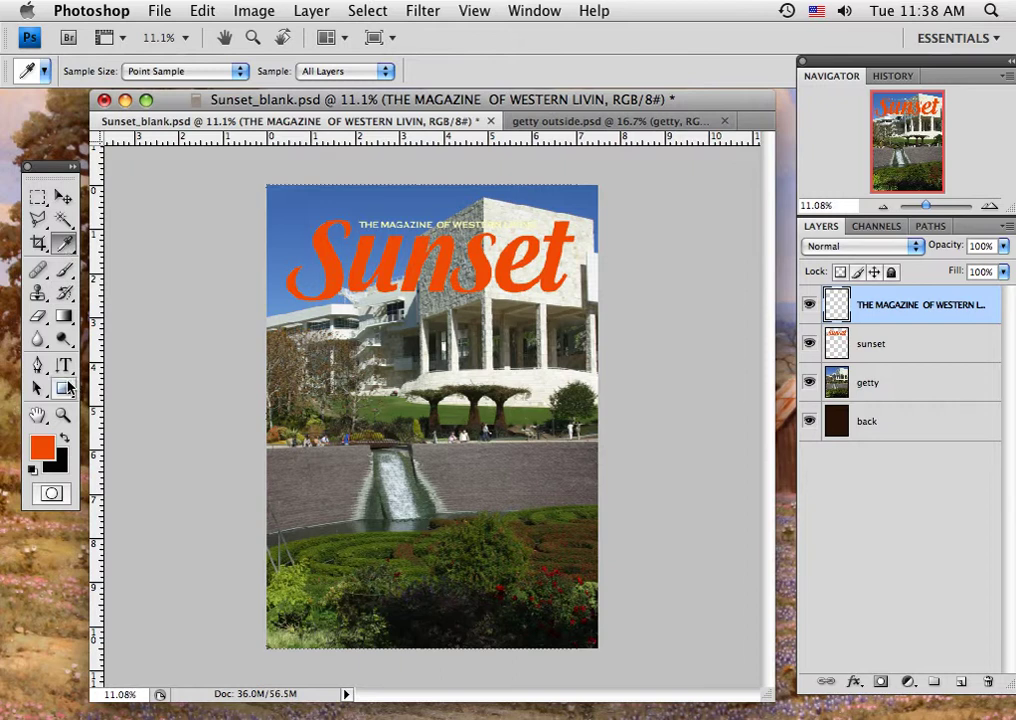
{"action": "left_click", "coordinate": [62, 219]}
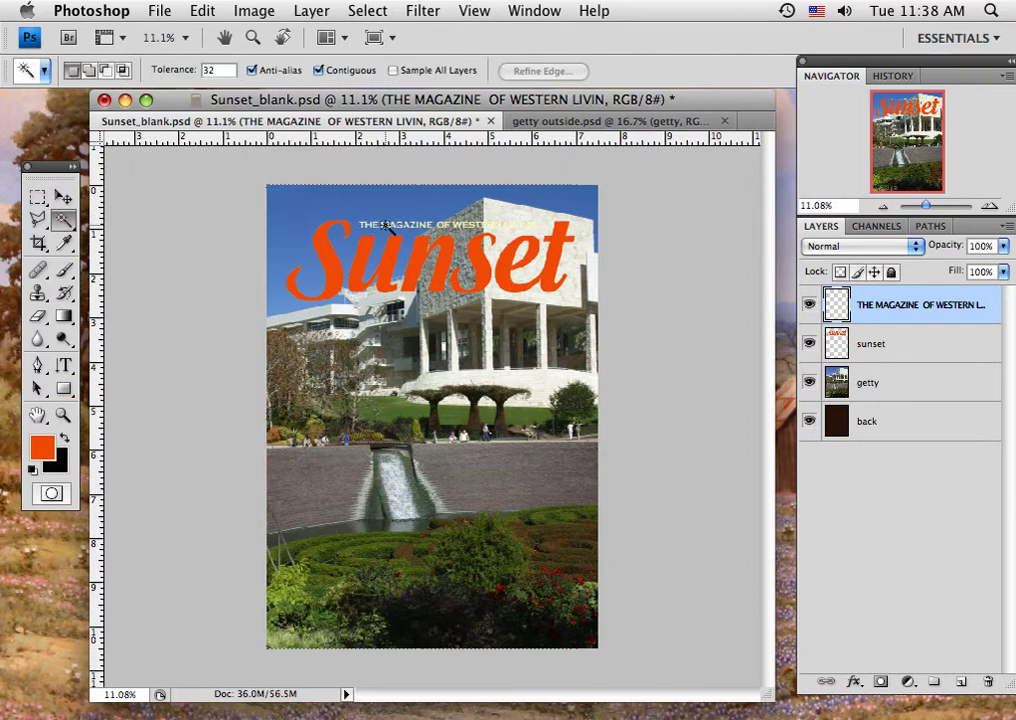
{"action": "left_click", "coordinate": [424, 338]}
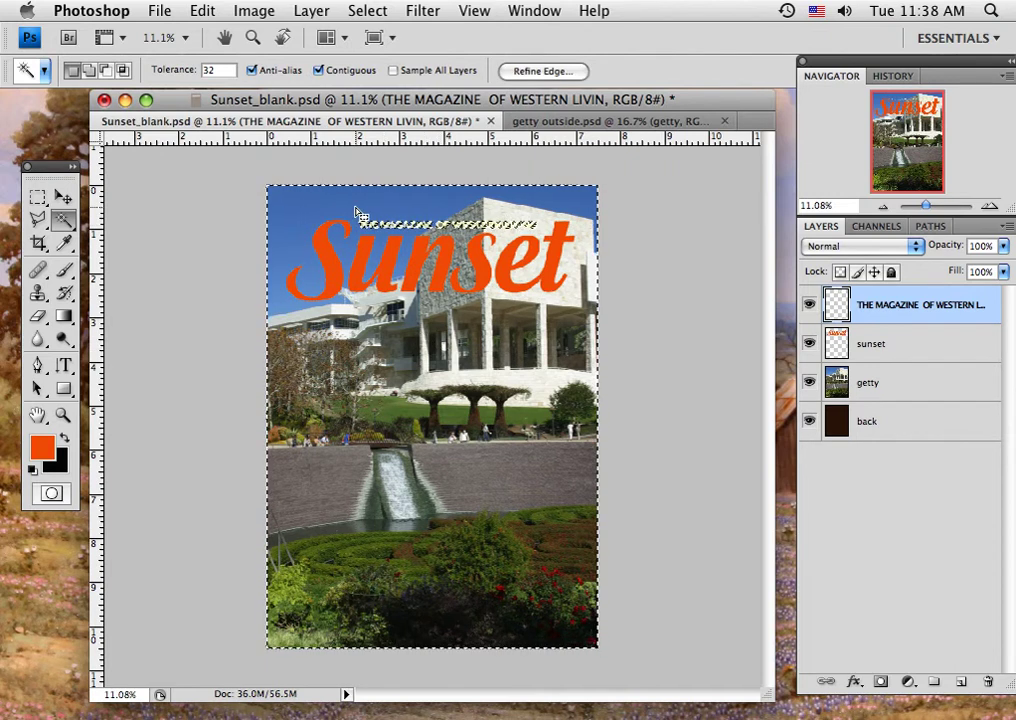
{"action": "key", "text": "super+d"}
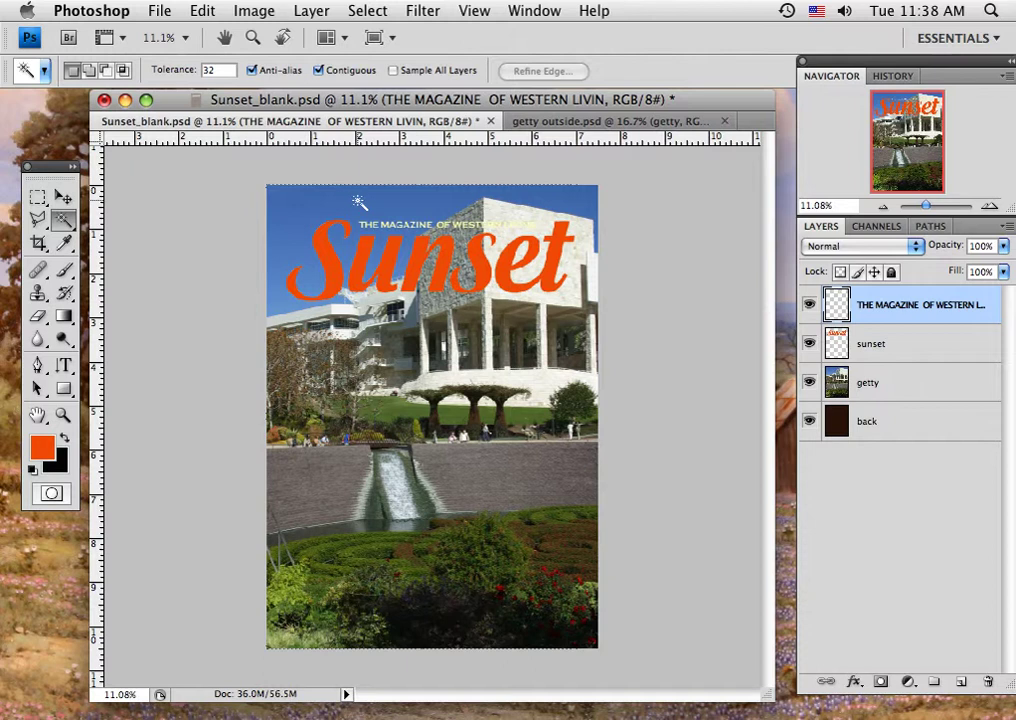
{"action": "left_click", "coordinate": [281, 233]}
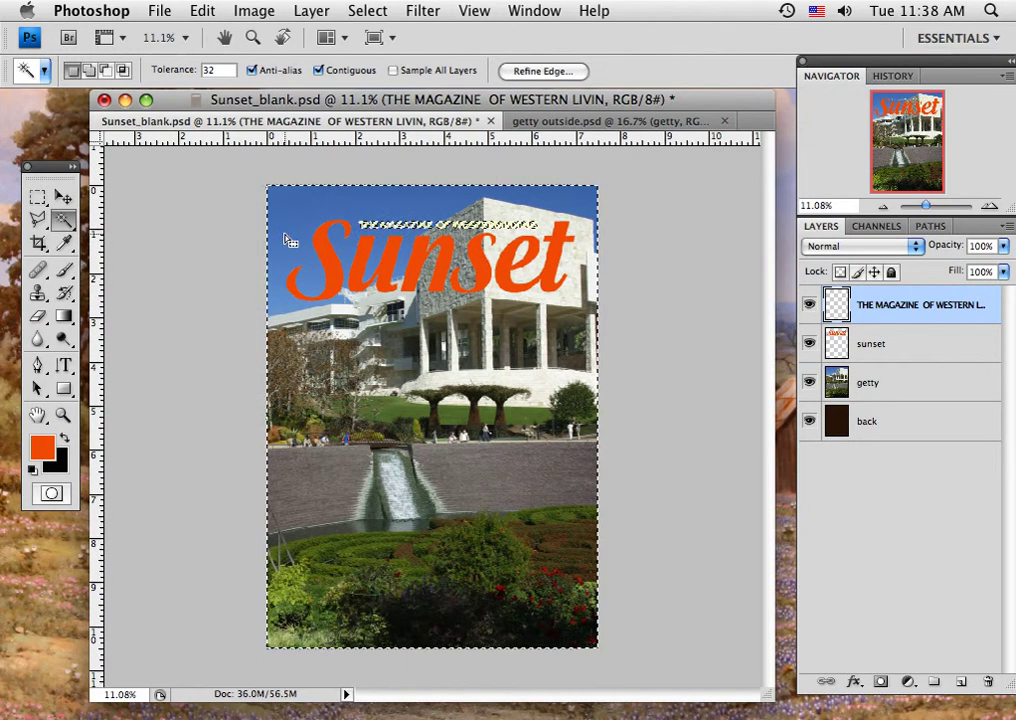
{"action": "left_click", "coordinate": [360, 11]}
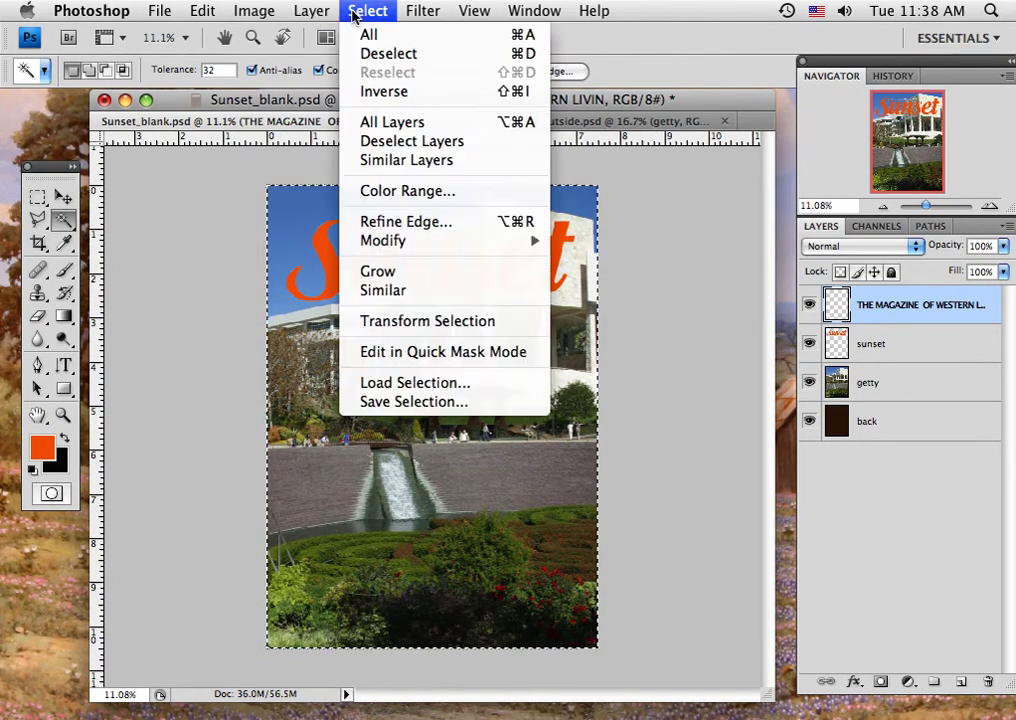
{"action": "left_click", "coordinate": [370, 290]}
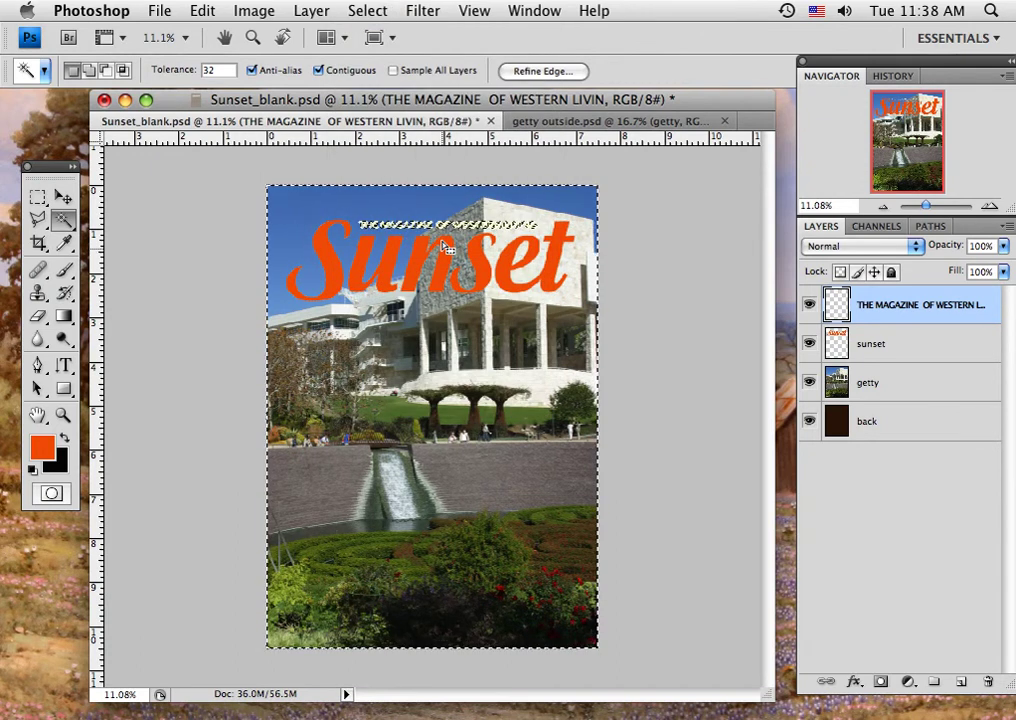
{"action": "left_click", "coordinate": [367, 11]}
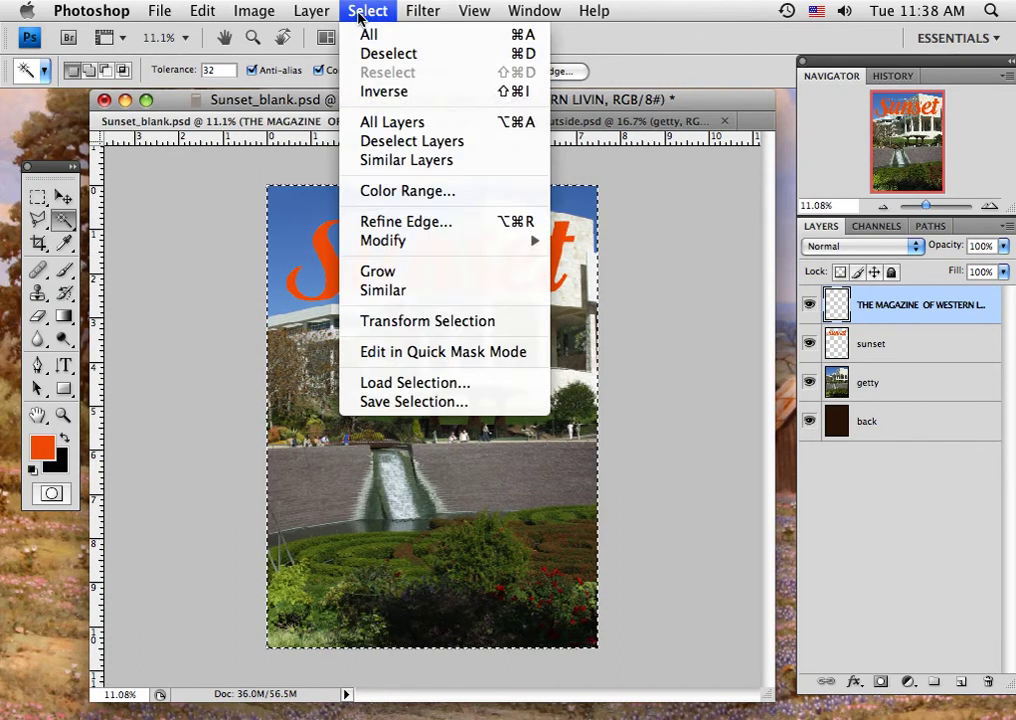
{"action": "left_click", "coordinate": [373, 92]}
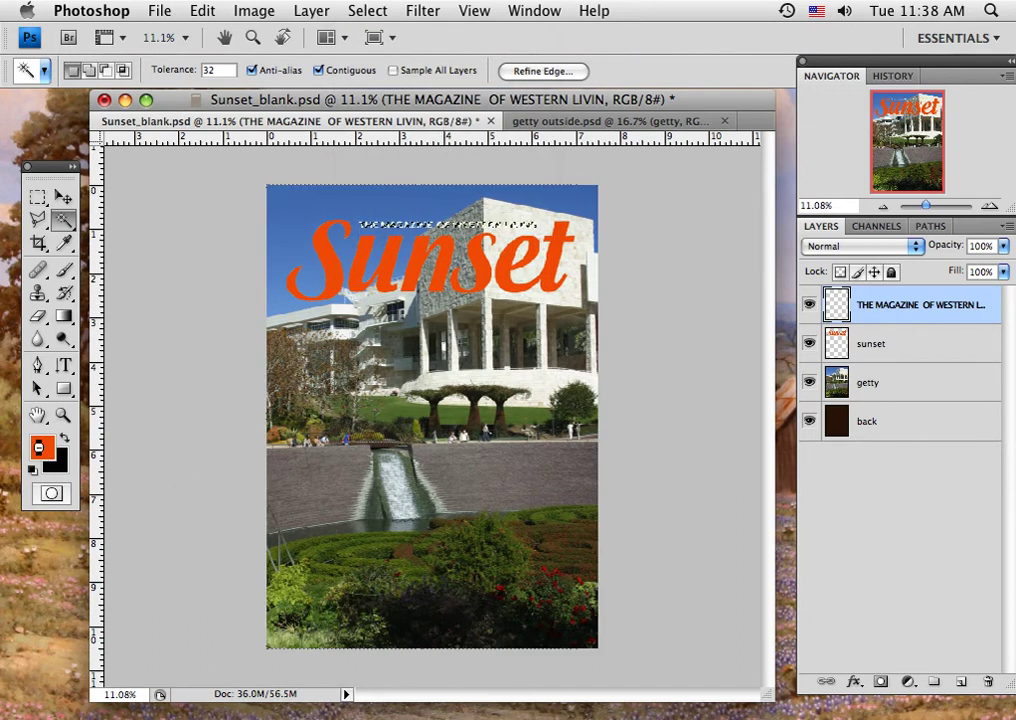
Fill the selected tagline letters with dark brown #7b330c, deselect them, and hide the transform controls
{"action": "left_click", "coordinate": [40, 448]}
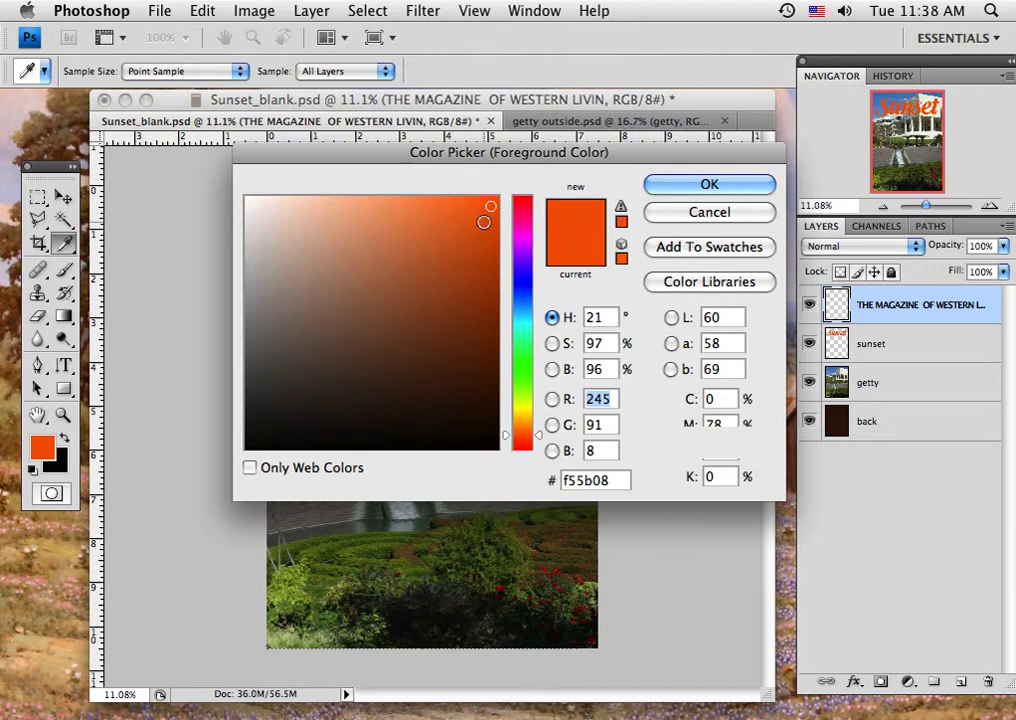
{"action": "left_click", "coordinate": [474, 327]}
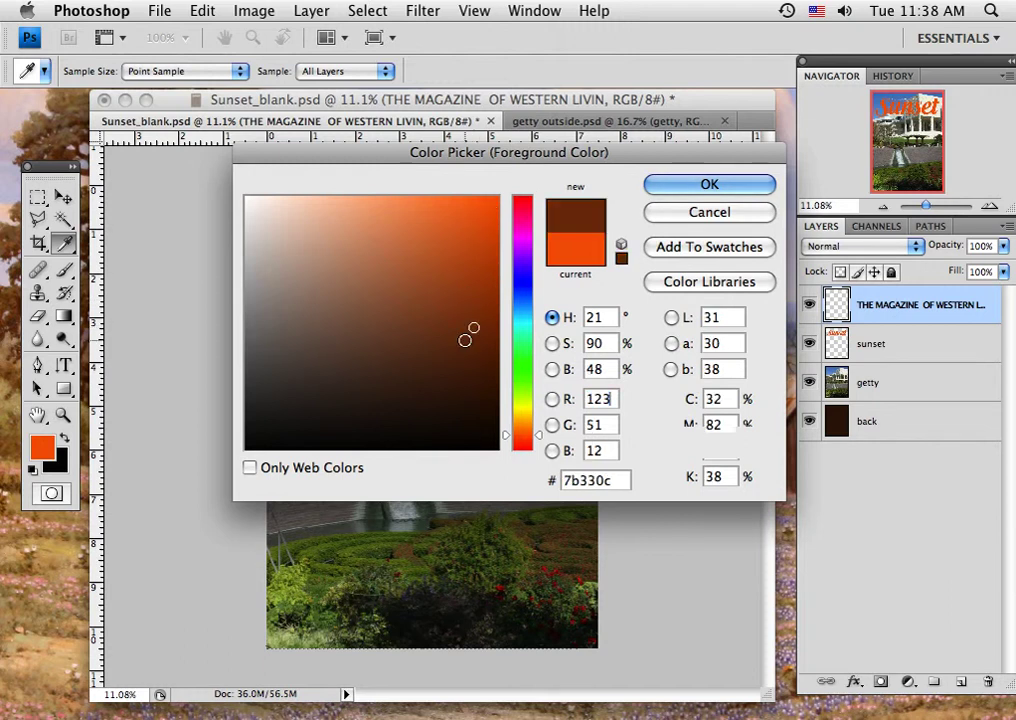
{"action": "left_click", "coordinate": [658, 190]}
{"action": "key", "text": "w"}
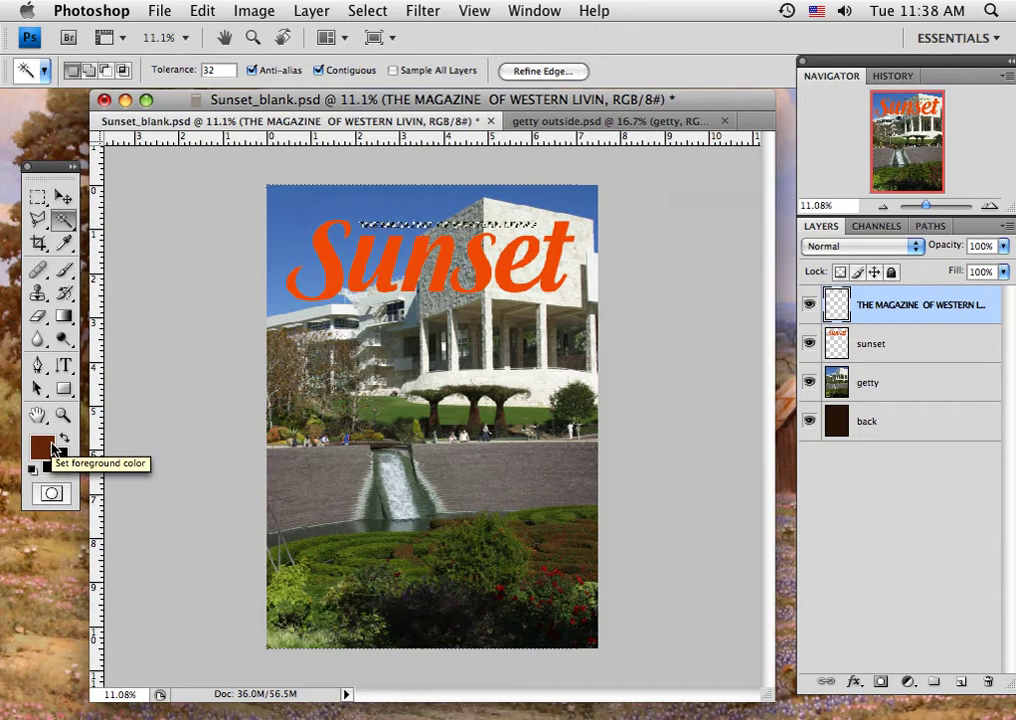
{"action": "left_click", "coordinate": [62, 198]}
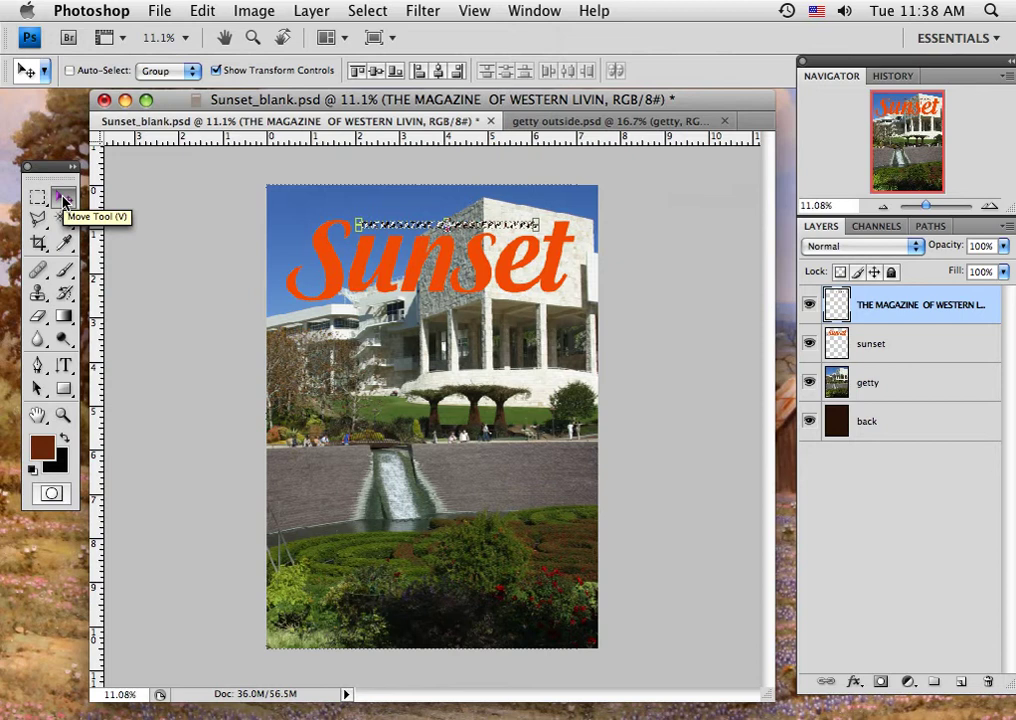
{"action": "key", "text": "super+d"}
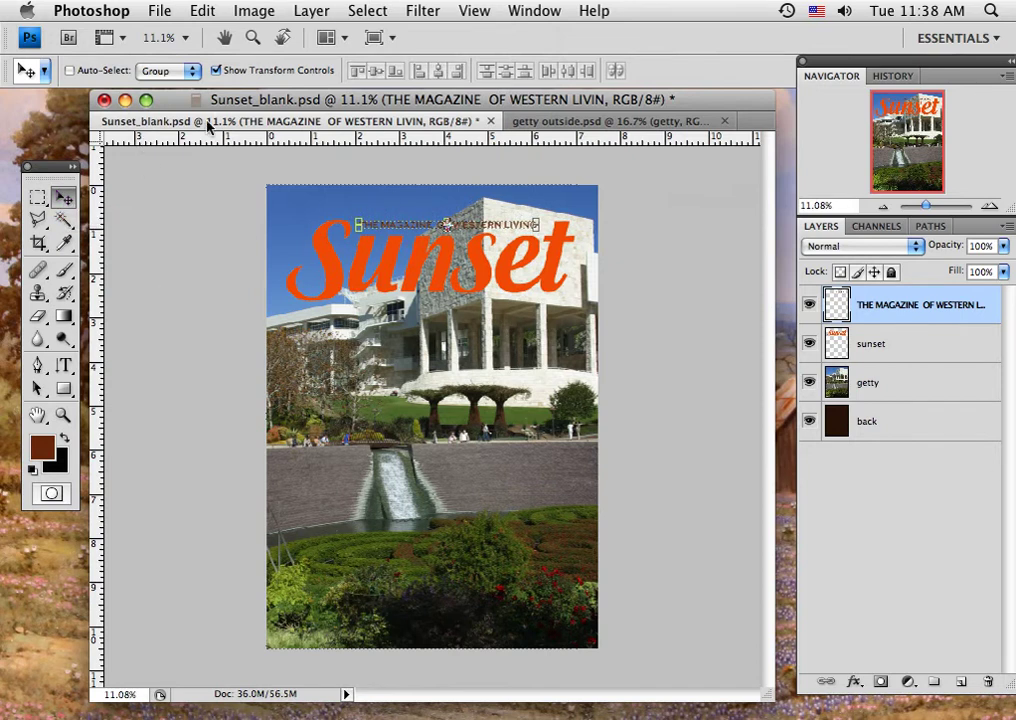
{"action": "left_click", "coordinate": [216, 71]}
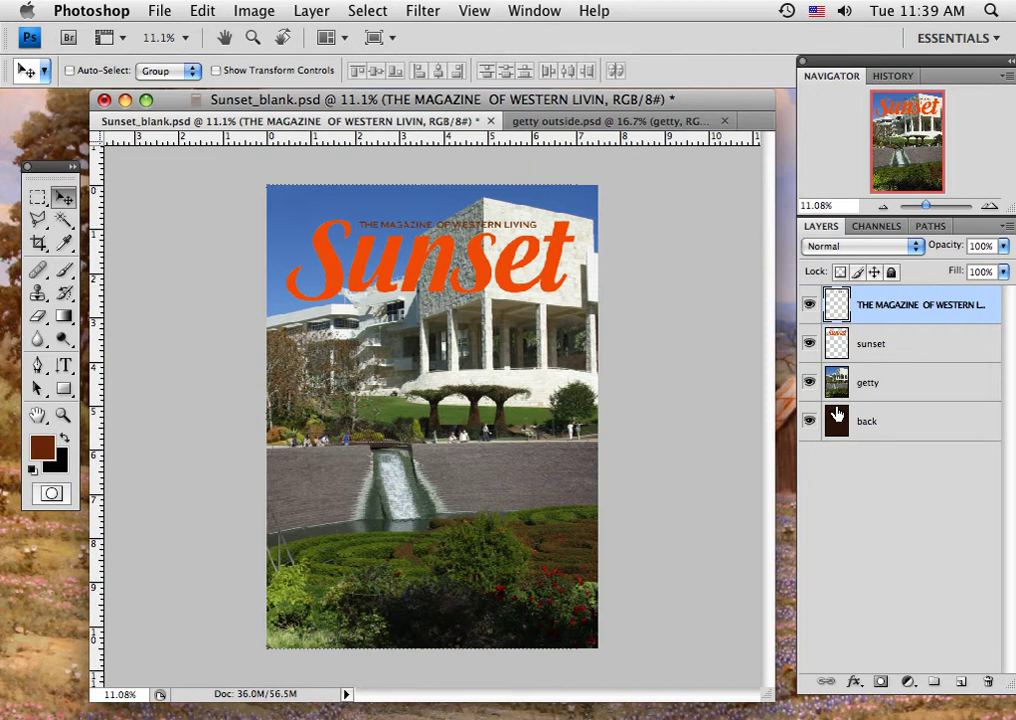
Add an Outer Glow layer style to the sunset layer
{"action": "left_click", "coordinate": [899, 347]}
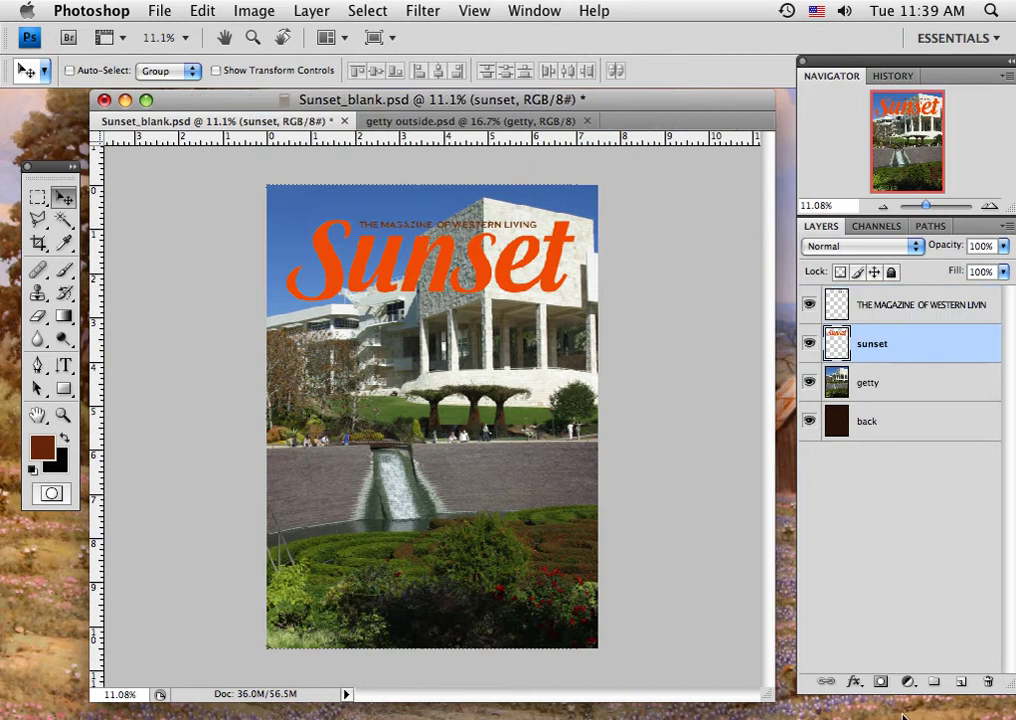
{"action": "left_click", "coordinate": [855, 683]}
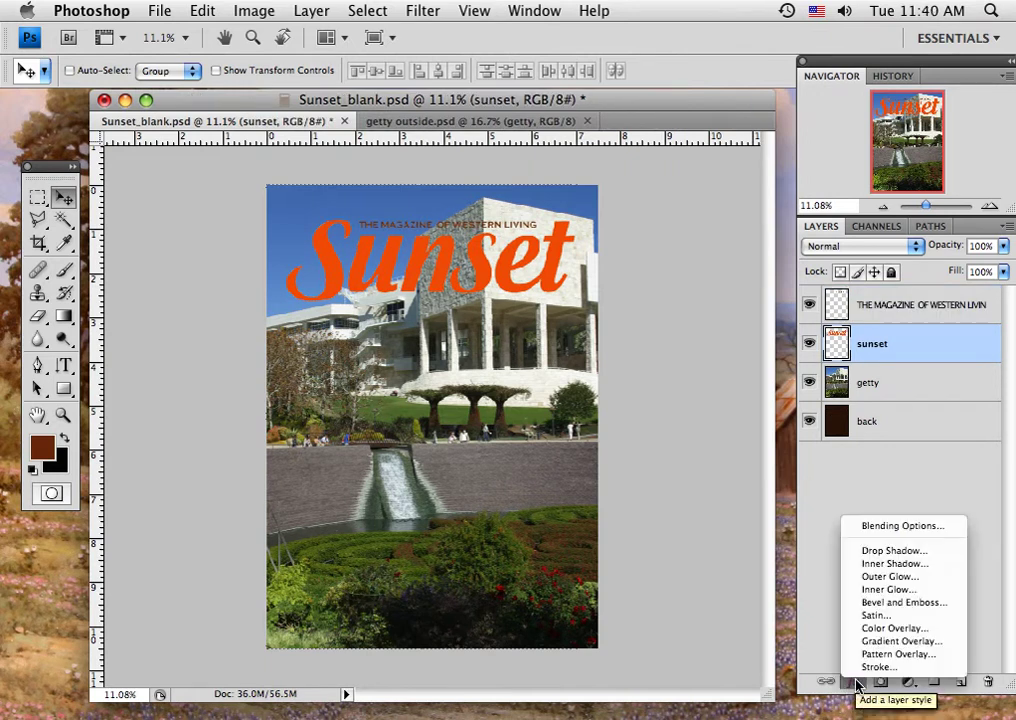
{"action": "left_click", "coordinate": [856, 684]}
{"action": "left_click", "coordinate": [857, 684]}
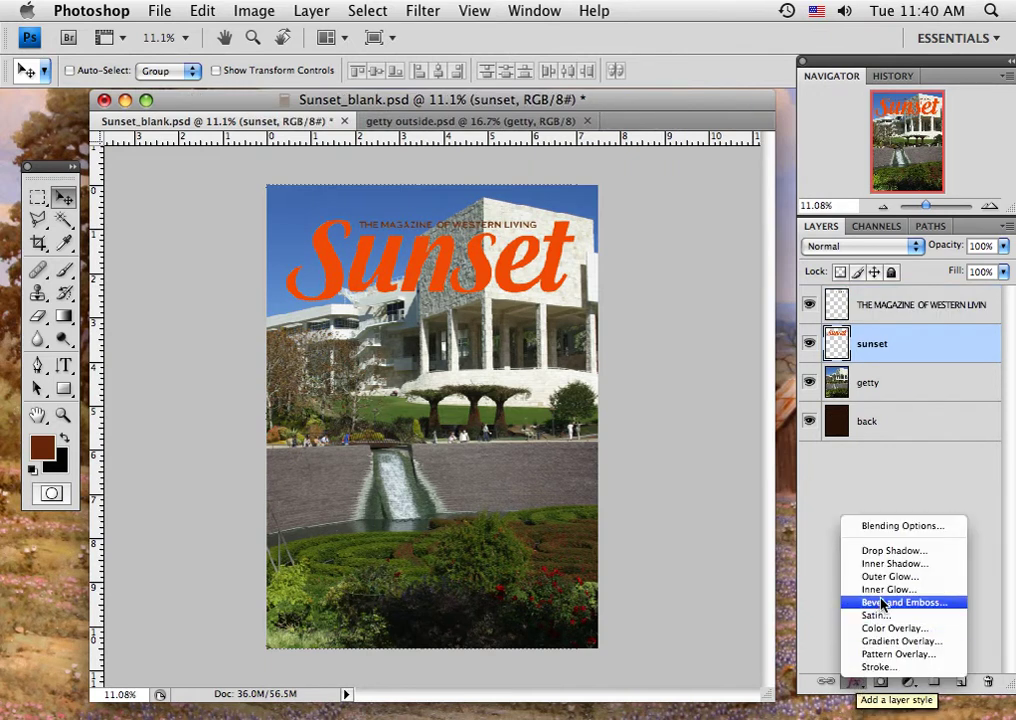
{"action": "left_click", "coordinate": [678, 570]}
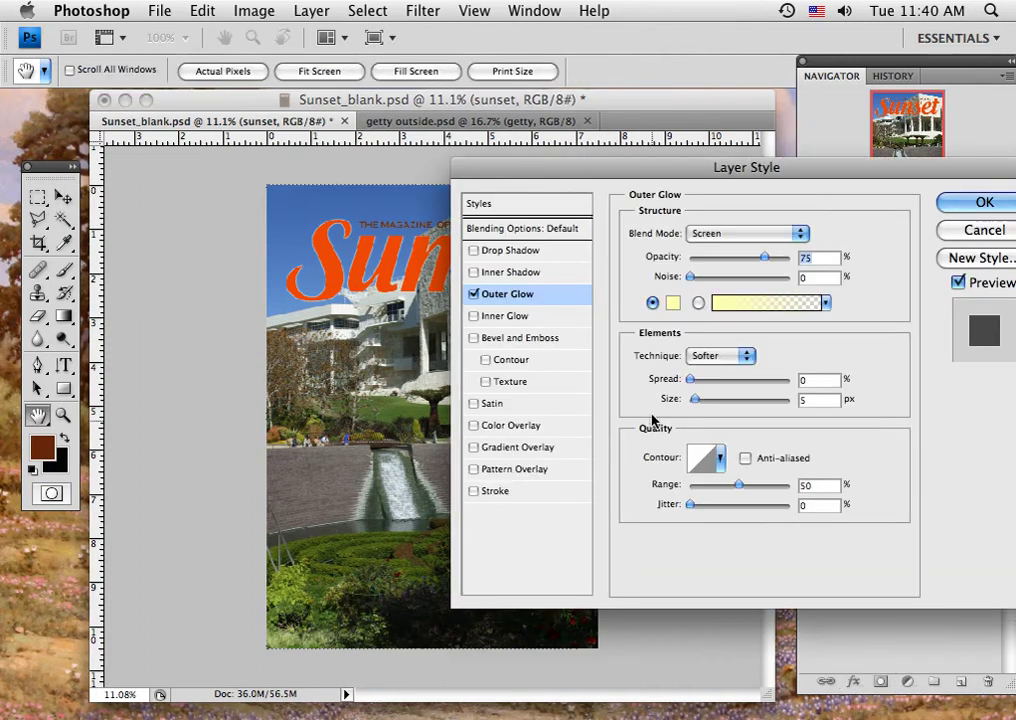
Set the outer glow's blend mode to Normal, its spread to 10%, and its size to 21 px
{"action": "left_click_drag", "start_coordinate": [551, 174], "coordinate": [675, 177]}
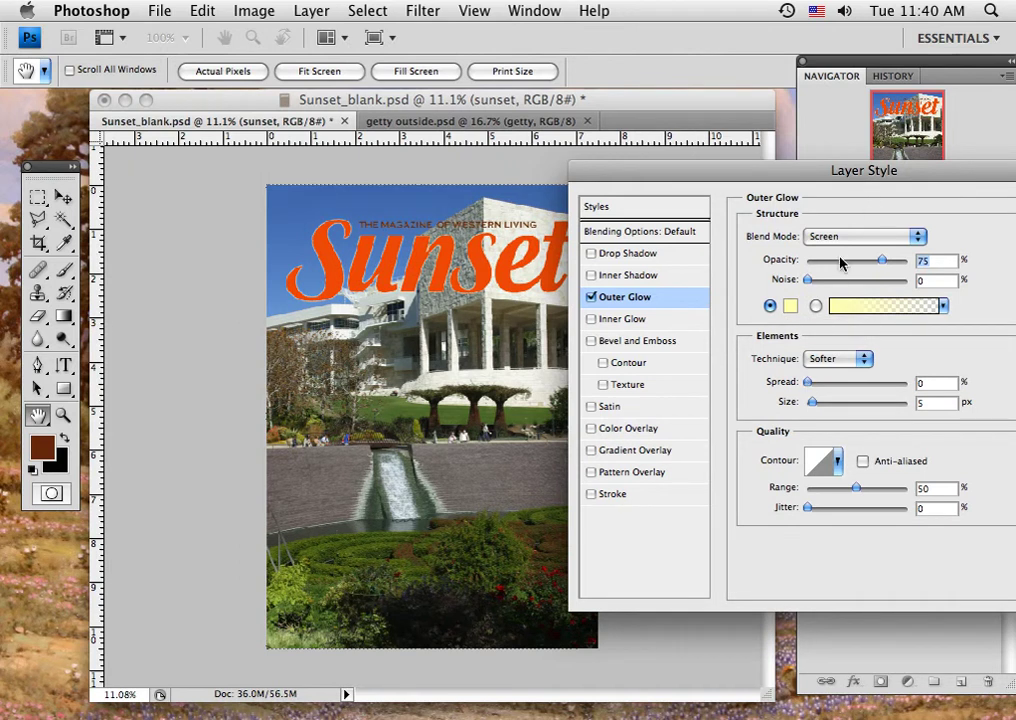
{"action": "left_click", "coordinate": [918, 241]}
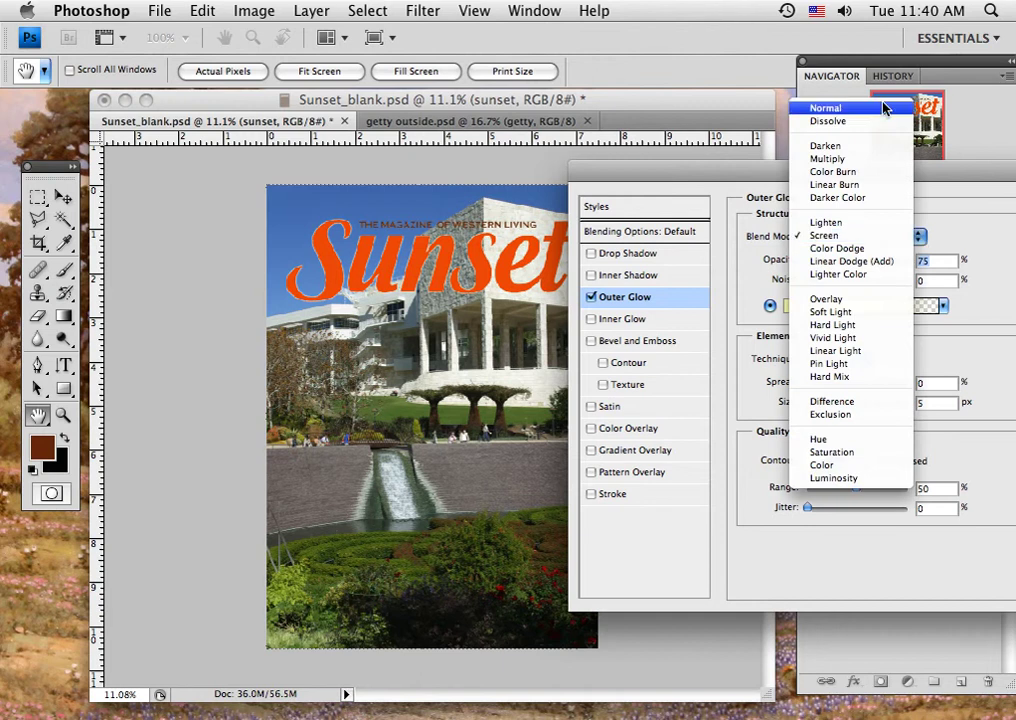
{"action": "left_click", "coordinate": [844, 107]}
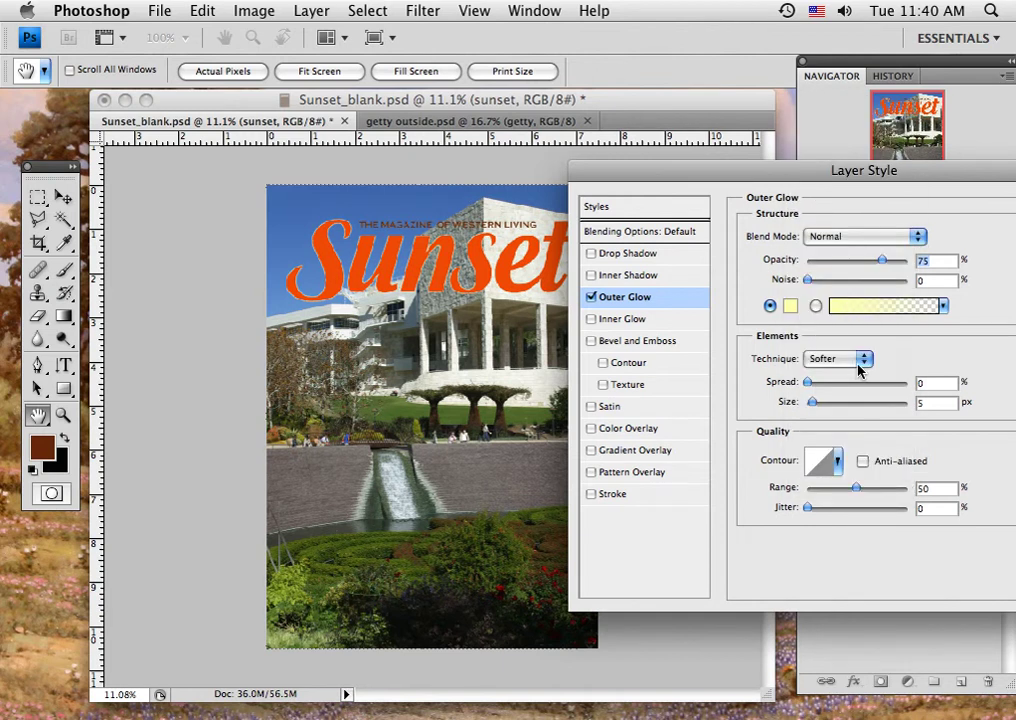
{"action": "left_click_drag", "start_coordinate": [808, 386], "coordinate": [822, 407]}
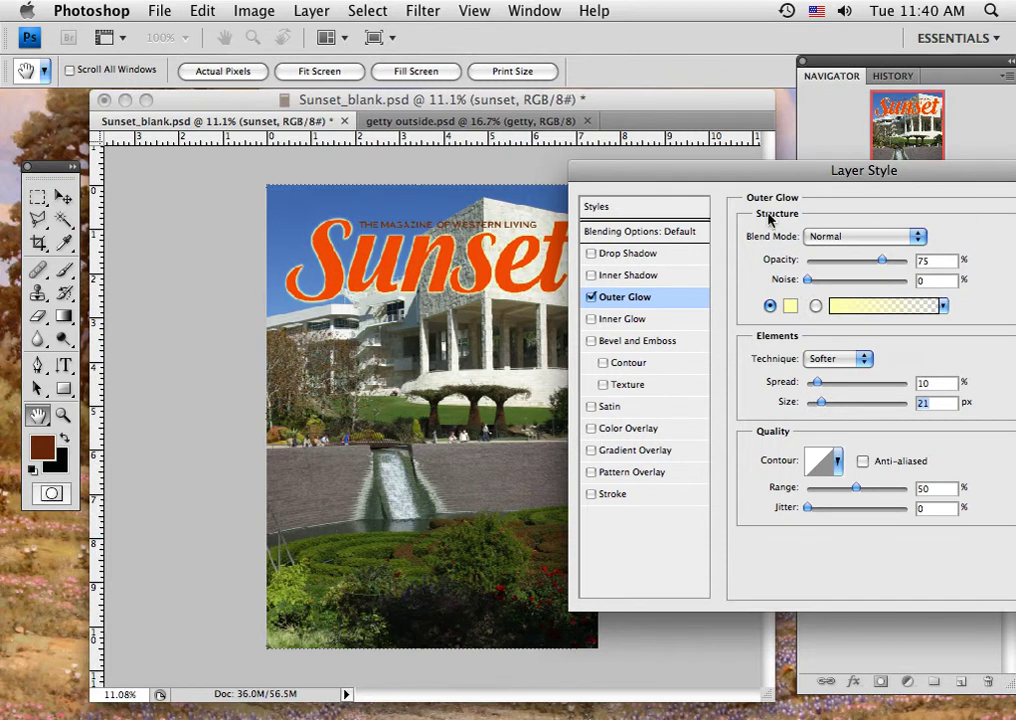
Set the outer glow's color to dark brown #6f2e07, keeping the masthead in view
{"action": "left_click_drag", "start_coordinate": [801, 178], "coordinate": [542, 337]}
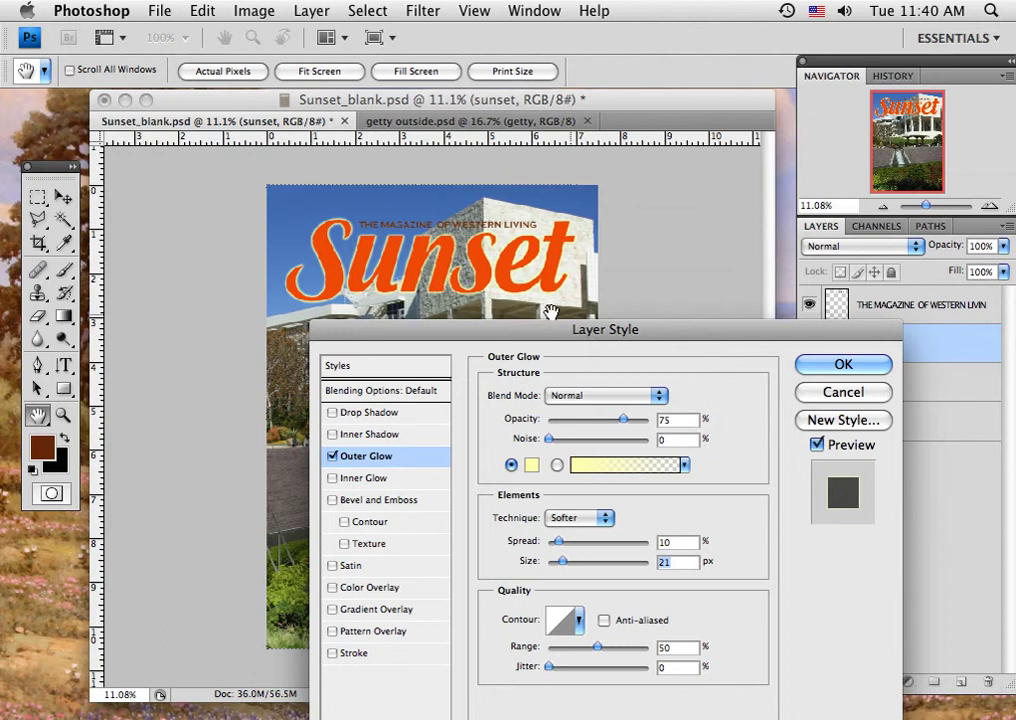
{"action": "left_click_drag", "start_coordinate": [516, 333], "coordinate": [522, 396]}
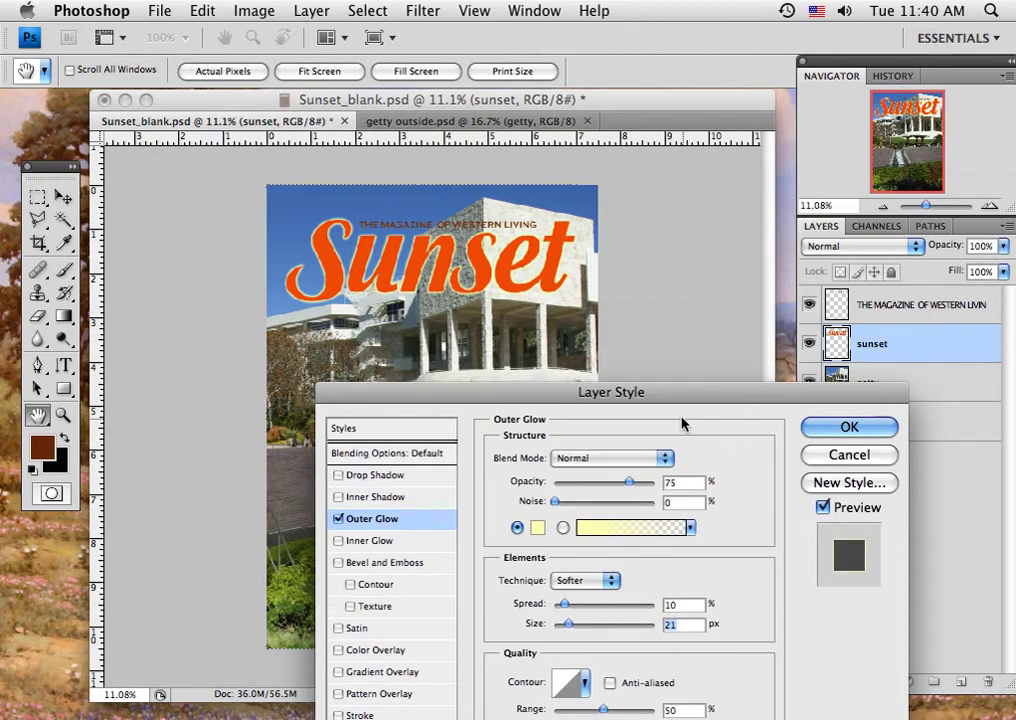
{"action": "left_click", "coordinate": [537, 528]}
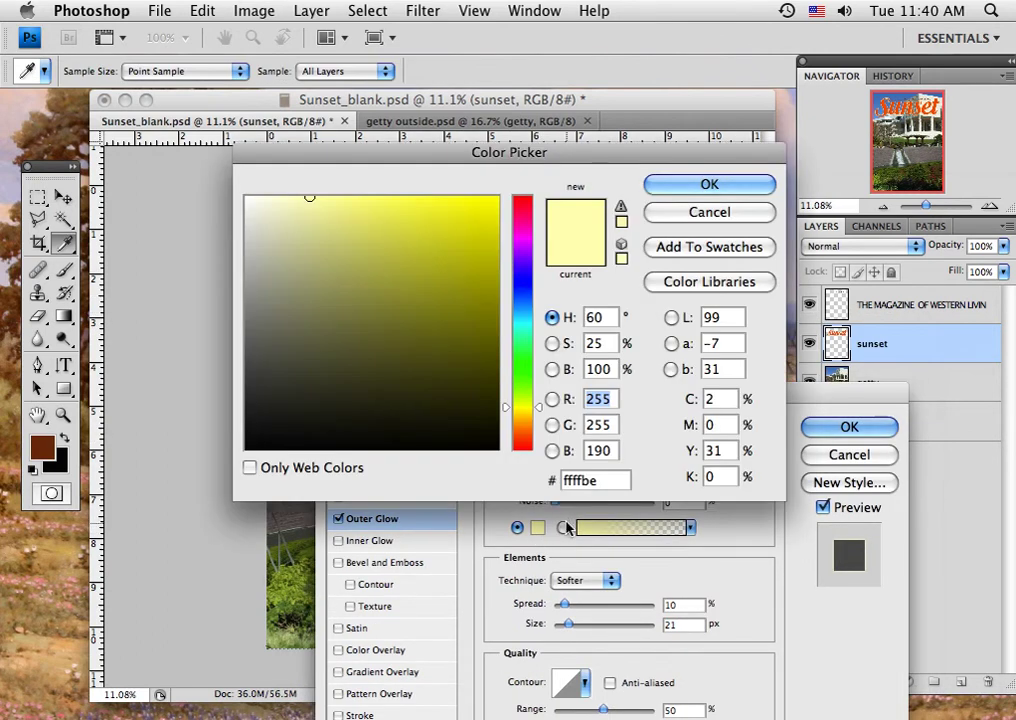
{"action": "left_click_drag", "start_coordinate": [431, 154], "coordinate": [721, 188]}
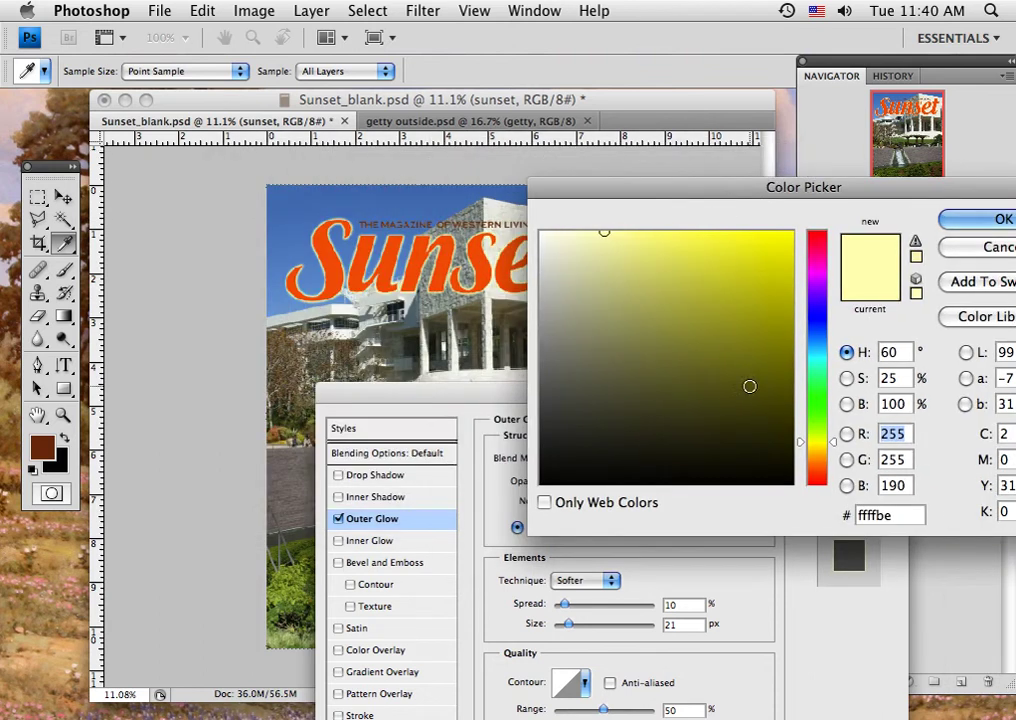
{"action": "left_click", "coordinate": [815, 468]}
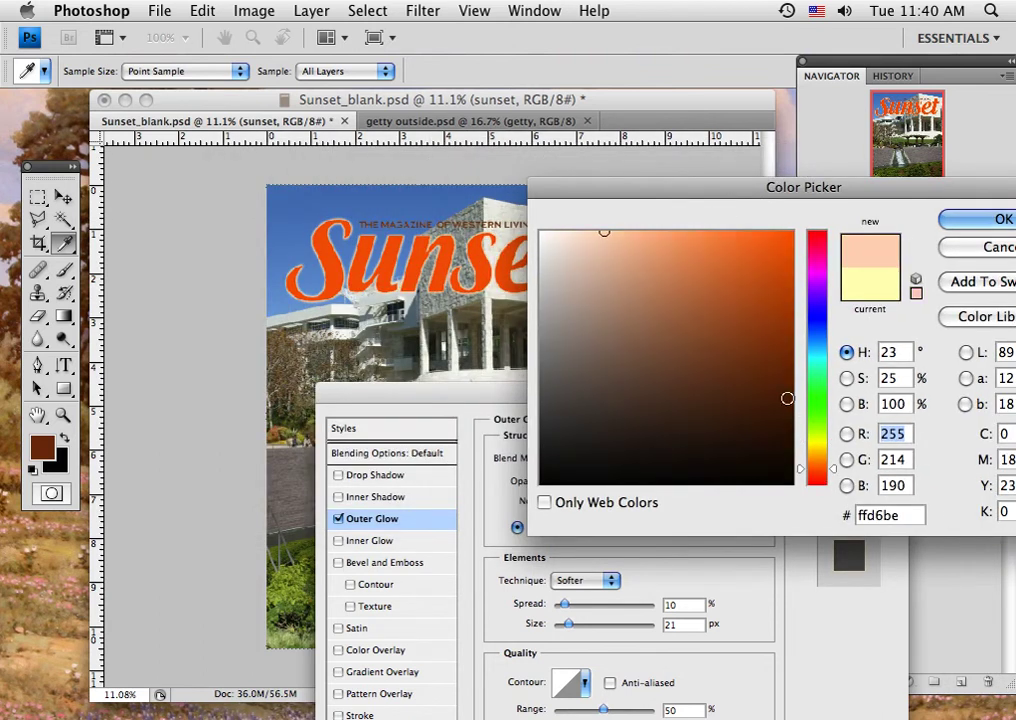
{"action": "left_click", "coordinate": [777, 374]}
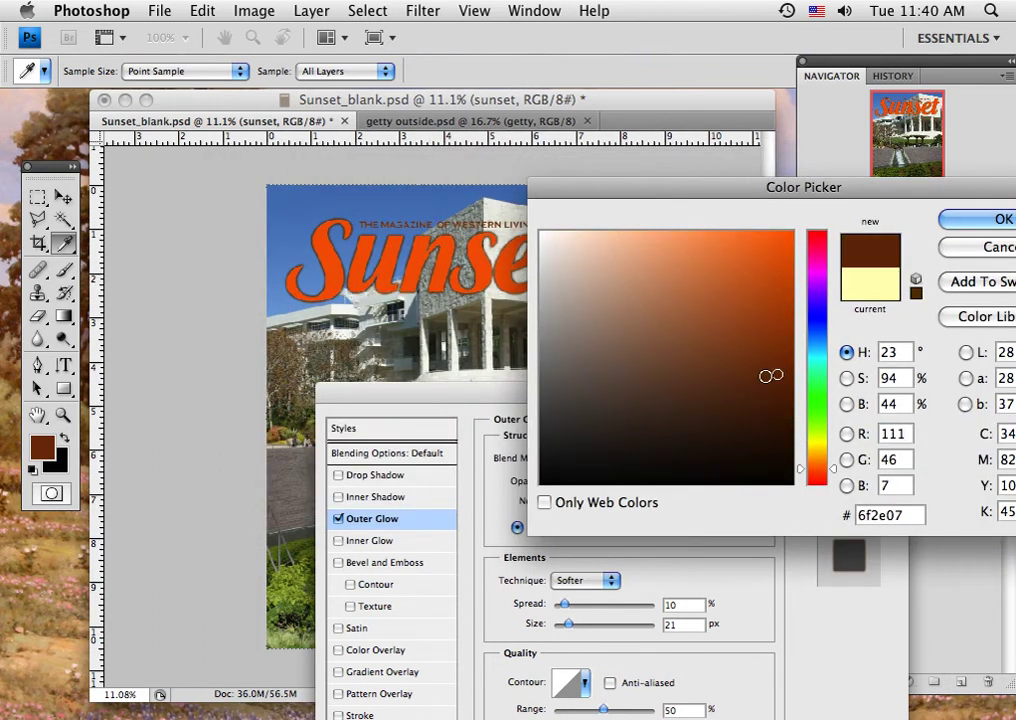
{"action": "left_click", "coordinate": [968, 219]}
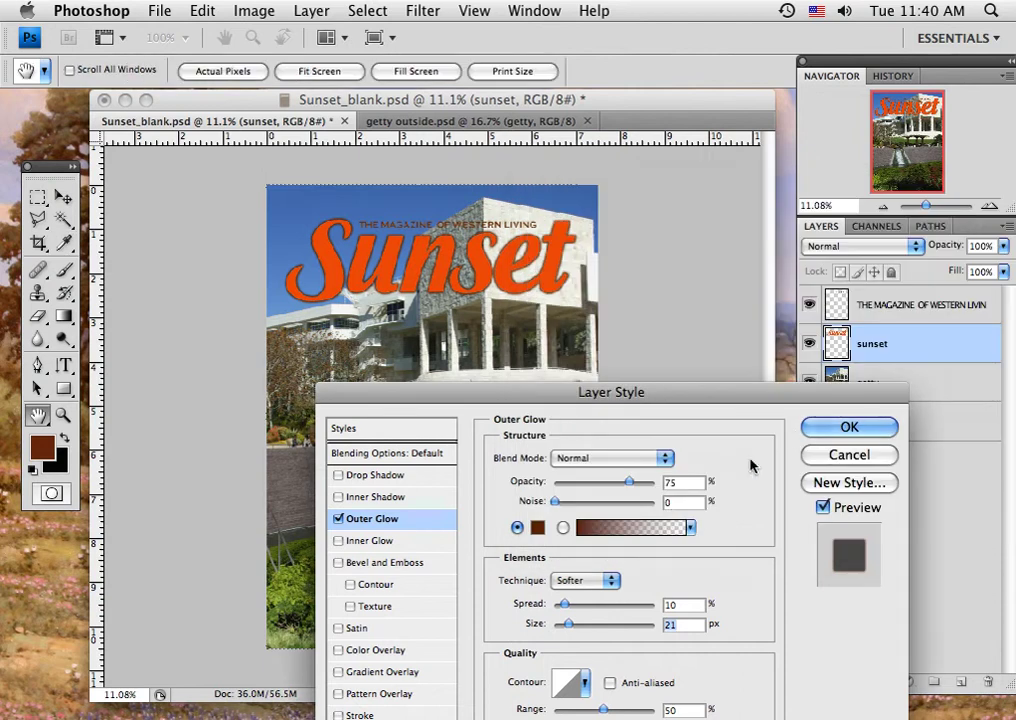
Set the outer glow's spread to 18%, its size to 35 px, and its opacity to 65%
{"action": "left_click_drag", "start_coordinate": [569, 624], "coordinate": [572, 605]}
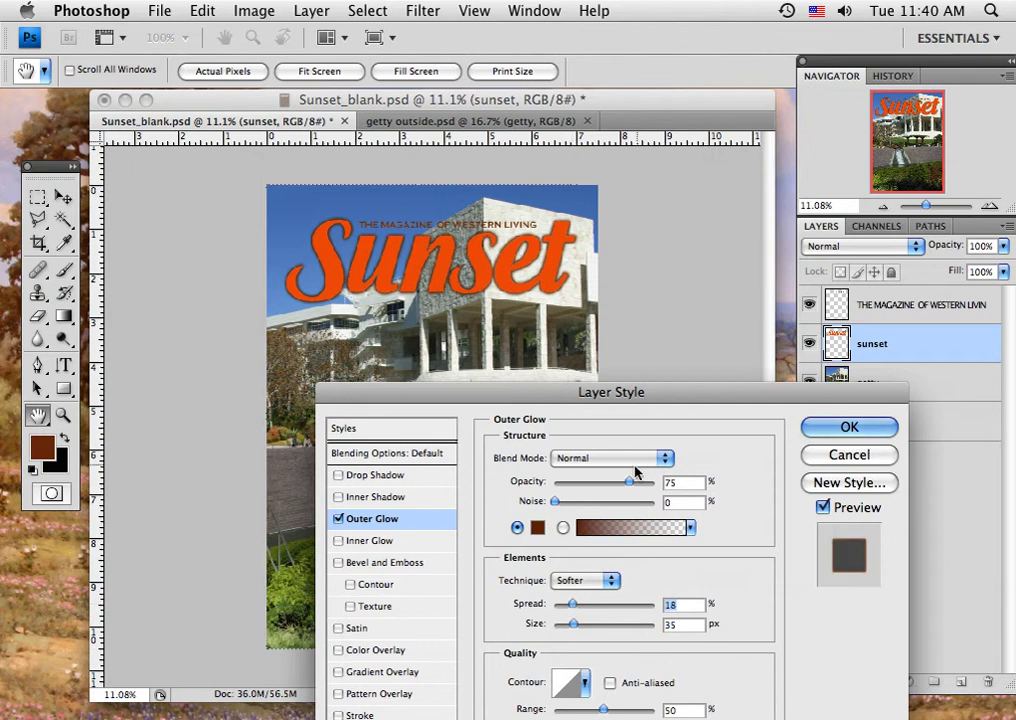
{"action": "left_click_drag", "start_coordinate": [630, 482], "coordinate": [620, 487]}
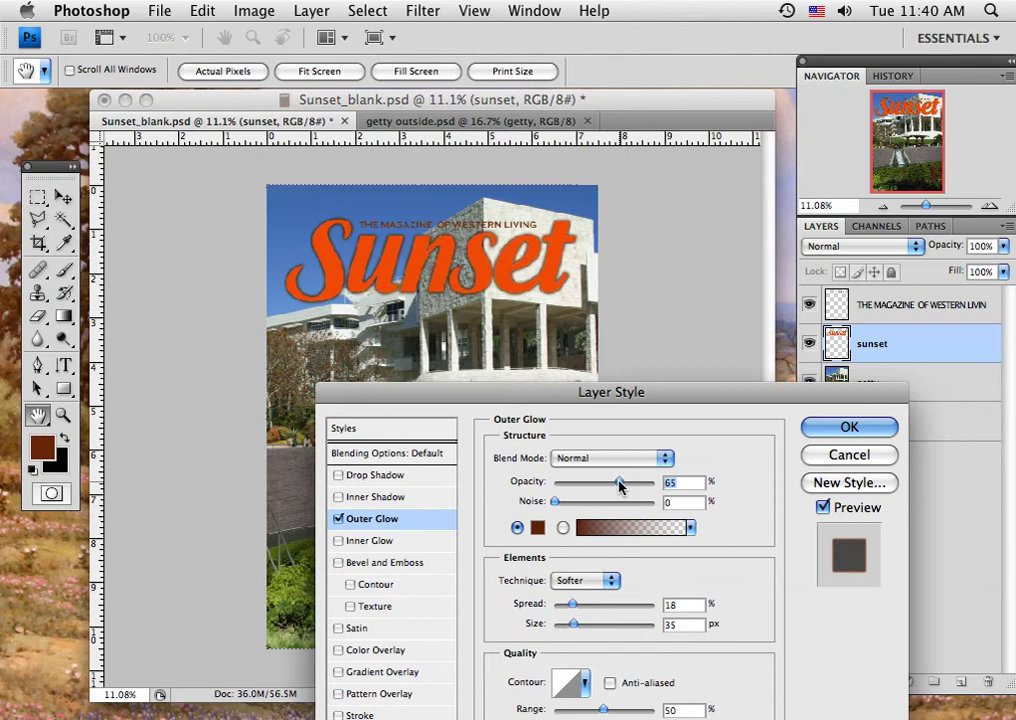
Change the outer glow's color to the lighter orange-brown #aa4d15 and apply the layer style
{"action": "left_click", "coordinate": [537, 528]}
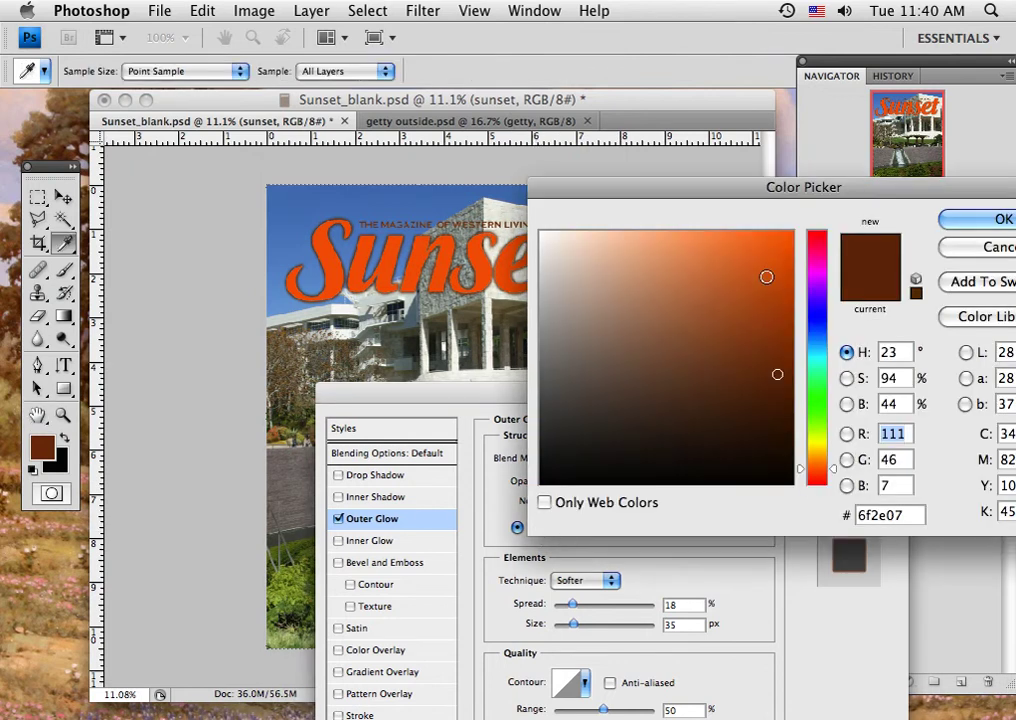
{"action": "left_click", "coordinate": [765, 278]}
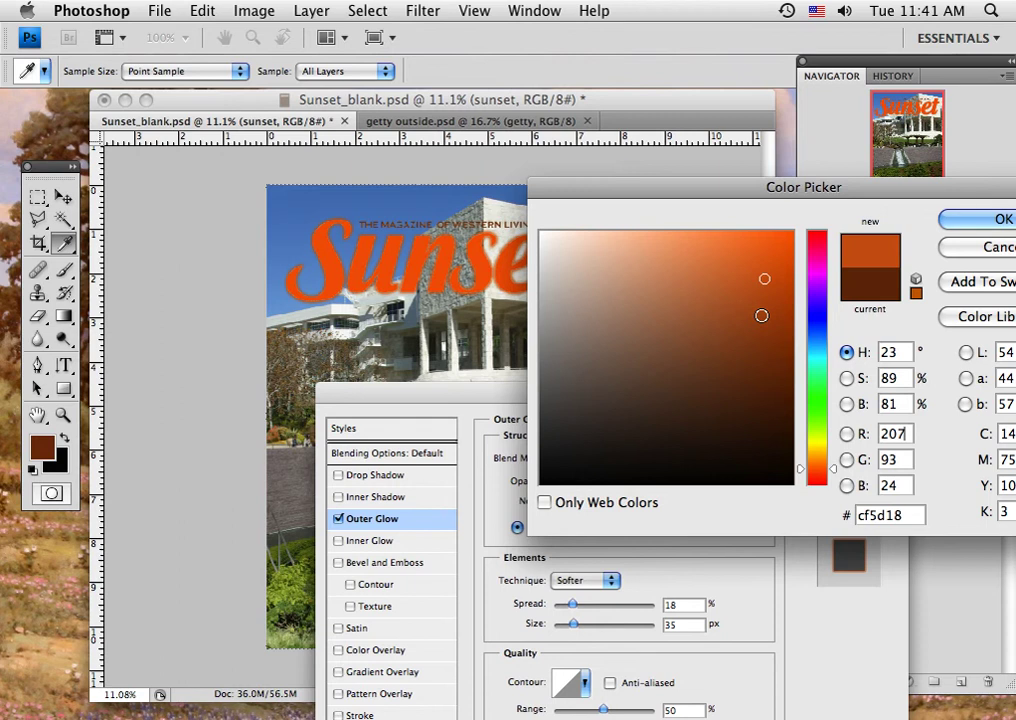
{"action": "left_click", "coordinate": [761, 315]}
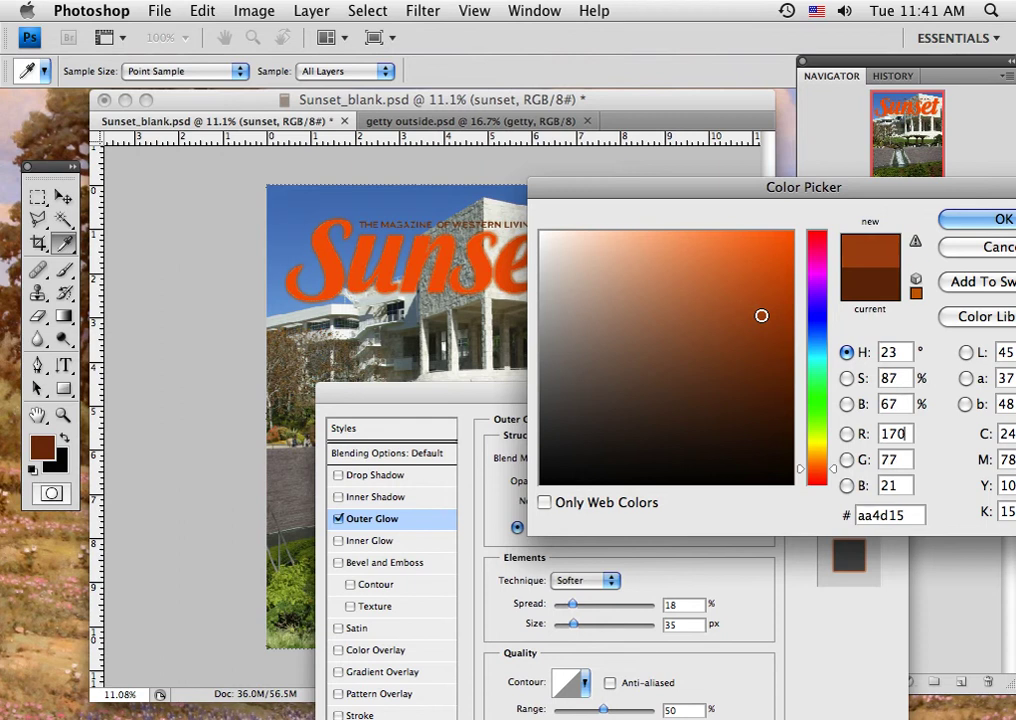
{"action": "left_click", "coordinate": [956, 220]}
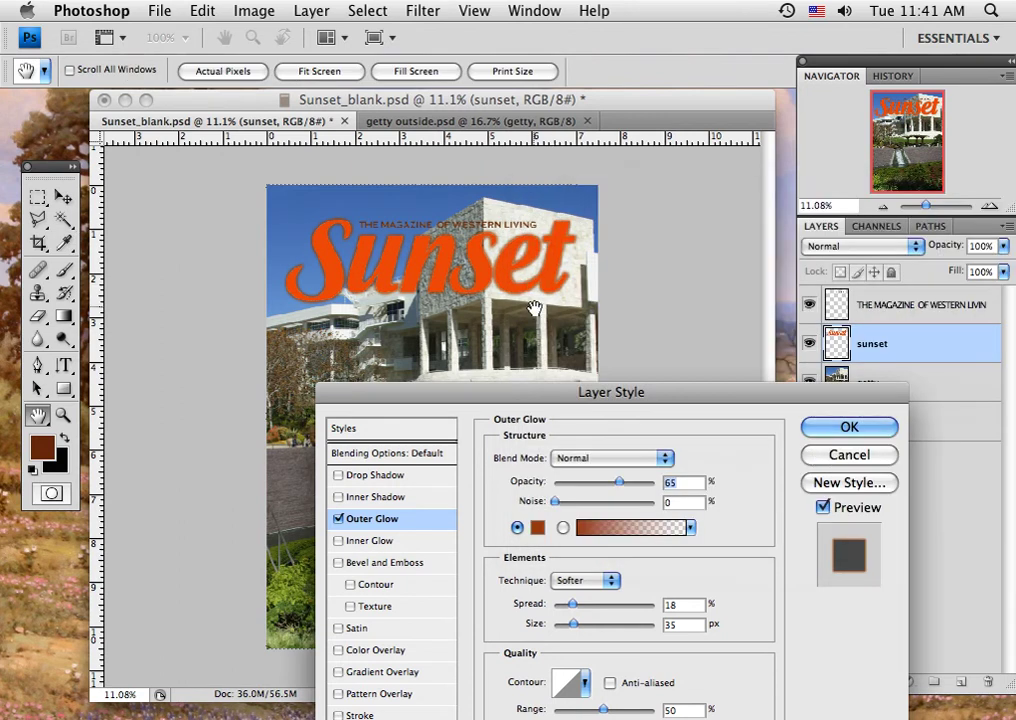
{"action": "left_click", "coordinate": [836, 424]}
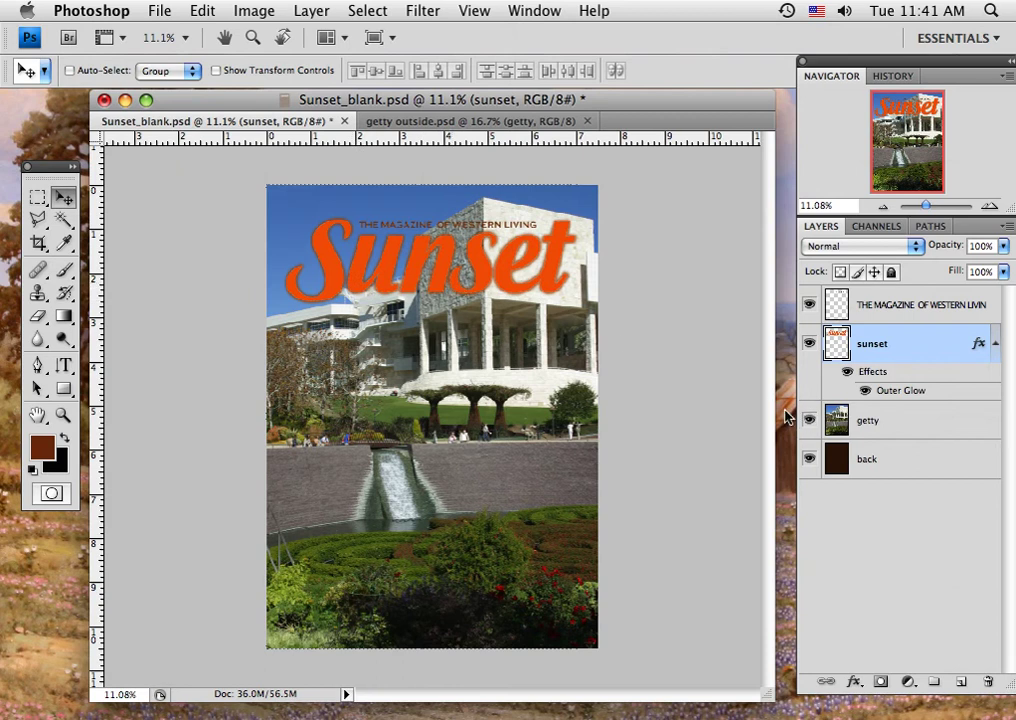
Hide the sunset layer's Outer Glow effect to compare the masthead without it
{"action": "left_click", "coordinate": [865, 391]}
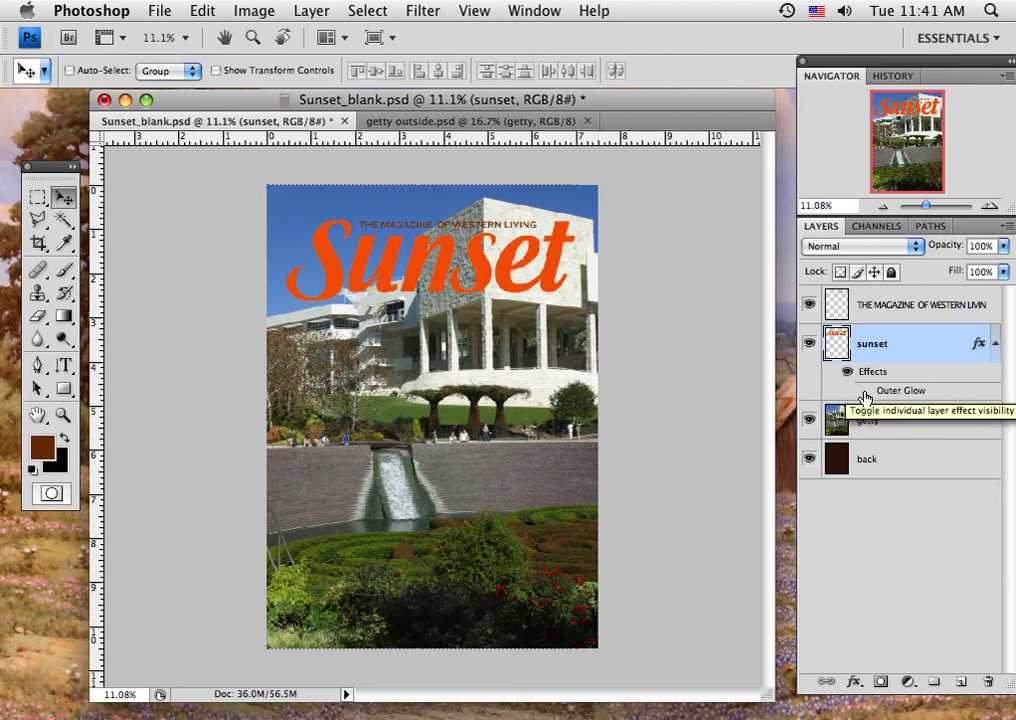